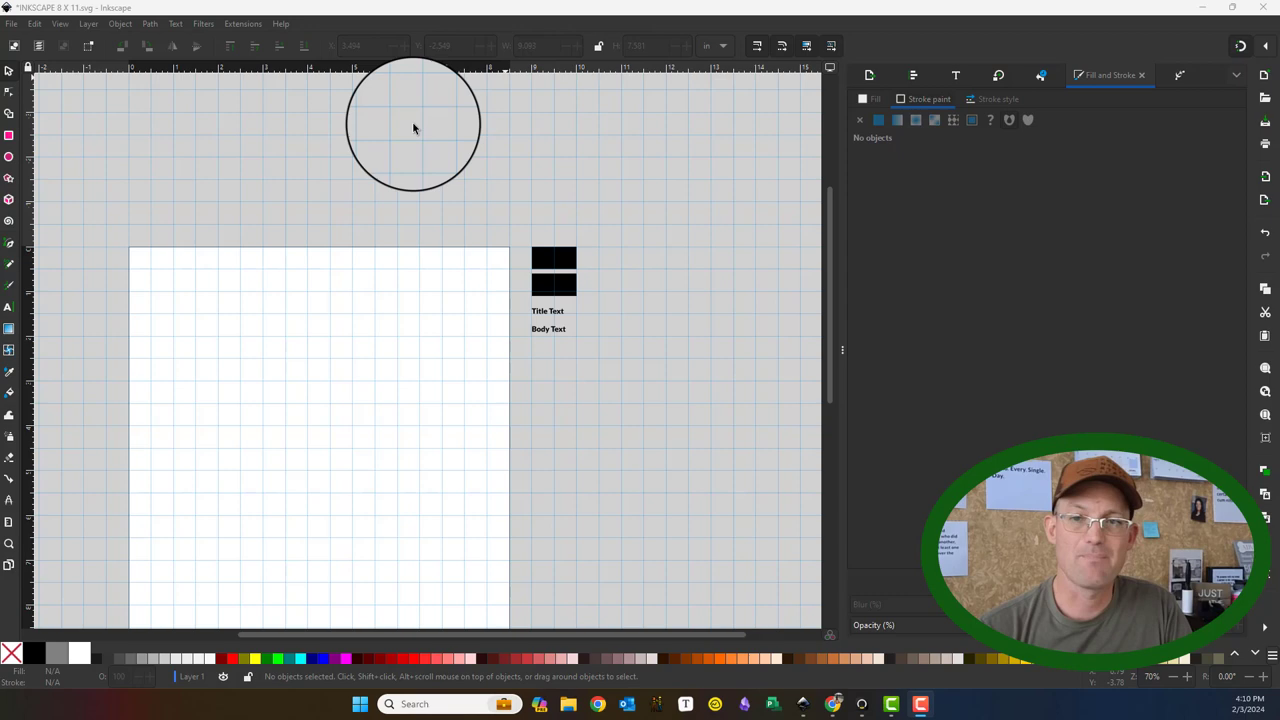
Scroll and pan over the letter-size page to review the black swatches and Title/Body Text samples
scroll(307, 198, "down", 3)
scroll(307, 198, "down", 3)
scroll(307, 198, "up", 2)
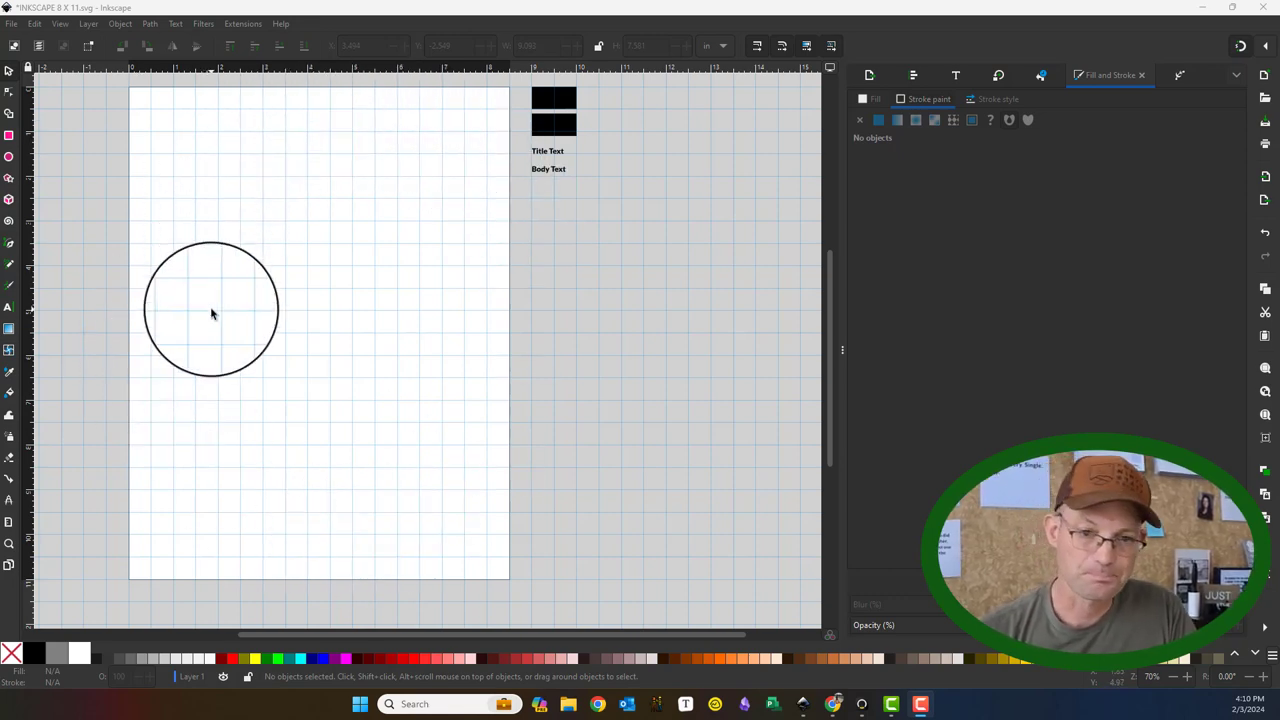
scroll(372, 324, "up", 2)
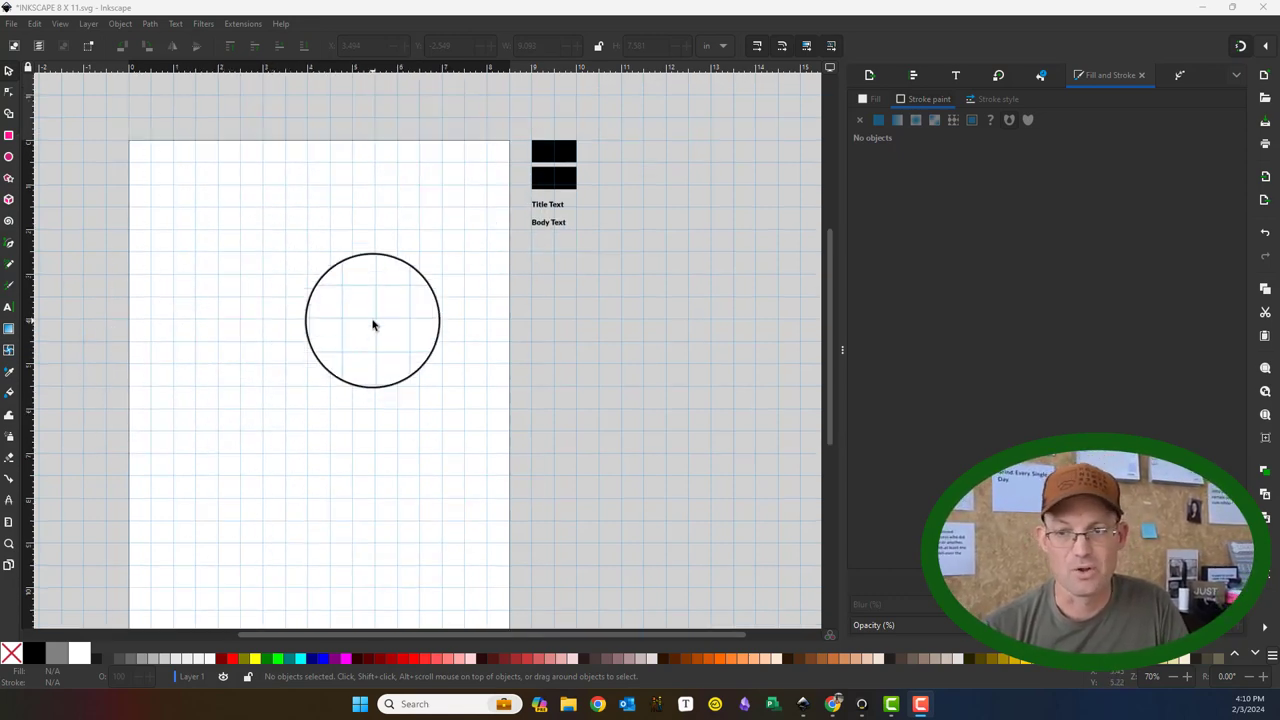
scroll(372, 324, "down", 2)
scroll(372, 324, "up", 2)
scroll(373, 324, "down", 2)
scroll(374, 325, "up", 2)
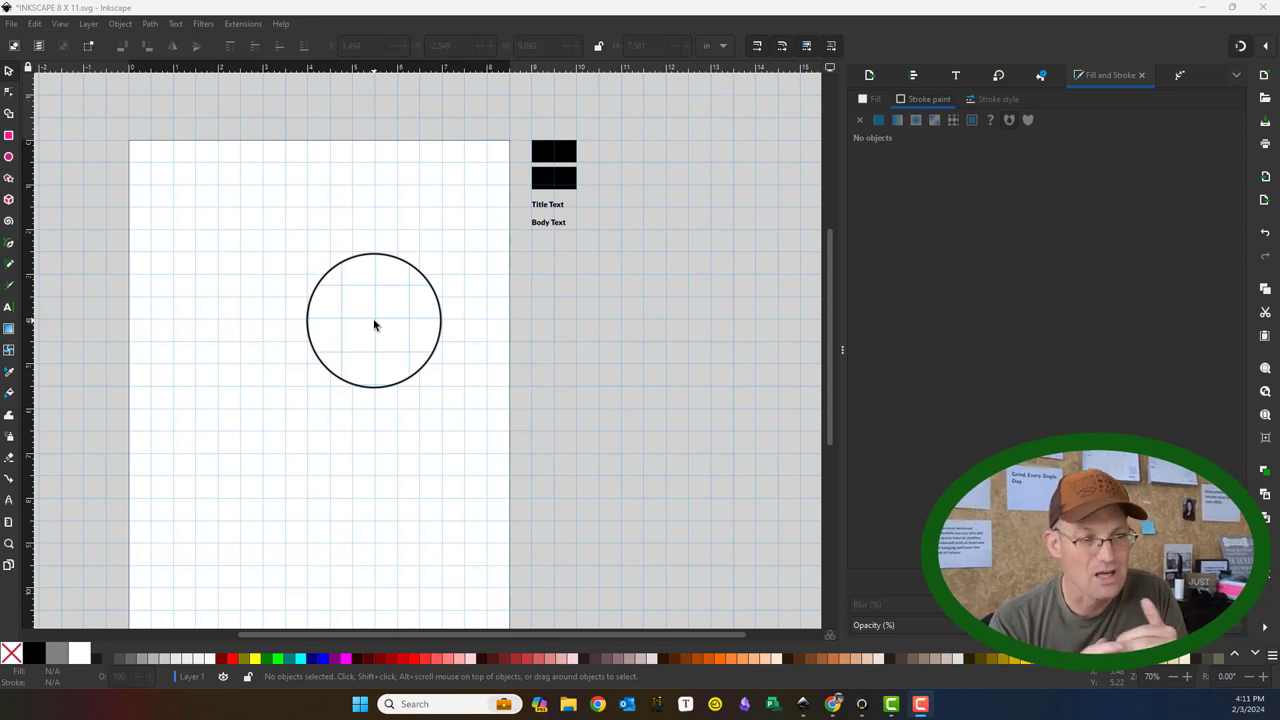
mouse_move(374, 323)
left_mouse_down()
mouse_move(357, 357)
mouse_move(349, 318)
left_mouse_up()
scroll(349, 316, "down", 3)
scroll(349, 318, "up", 3)
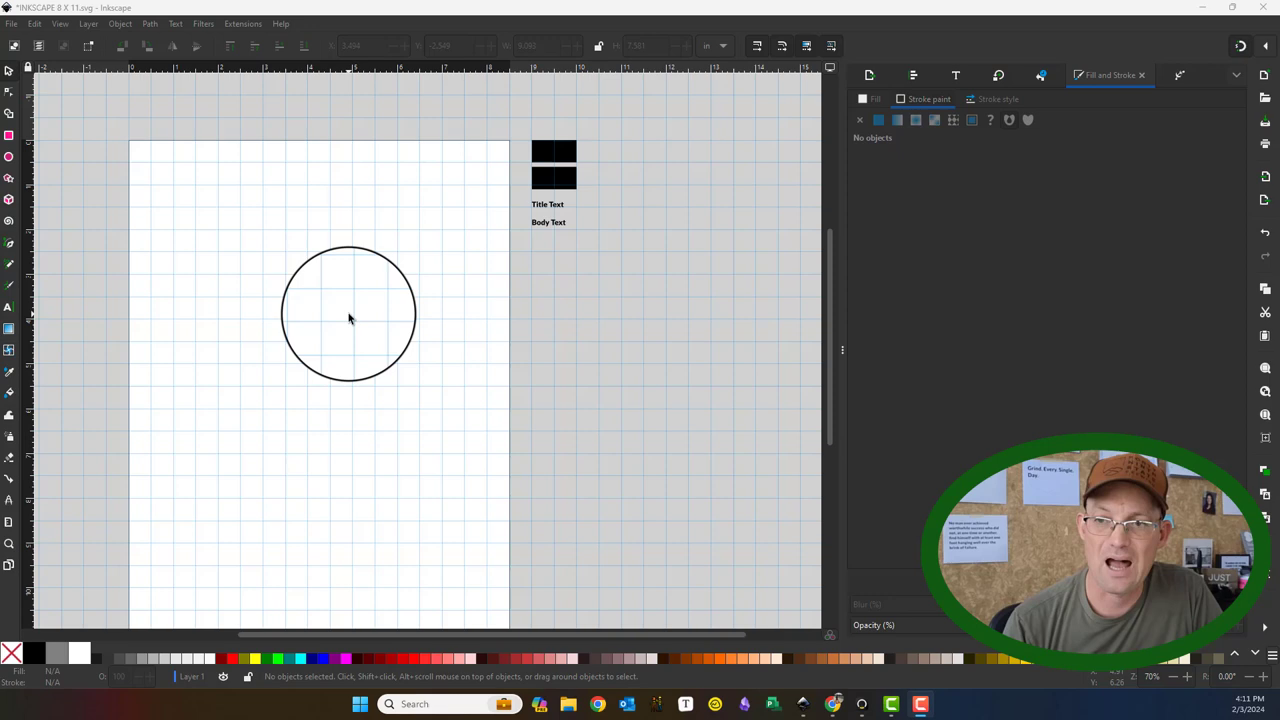
Save the template as 'RH INKSCAPE 8 X 11.svg' by prefixing the file name with RH
left_click(10, 24)
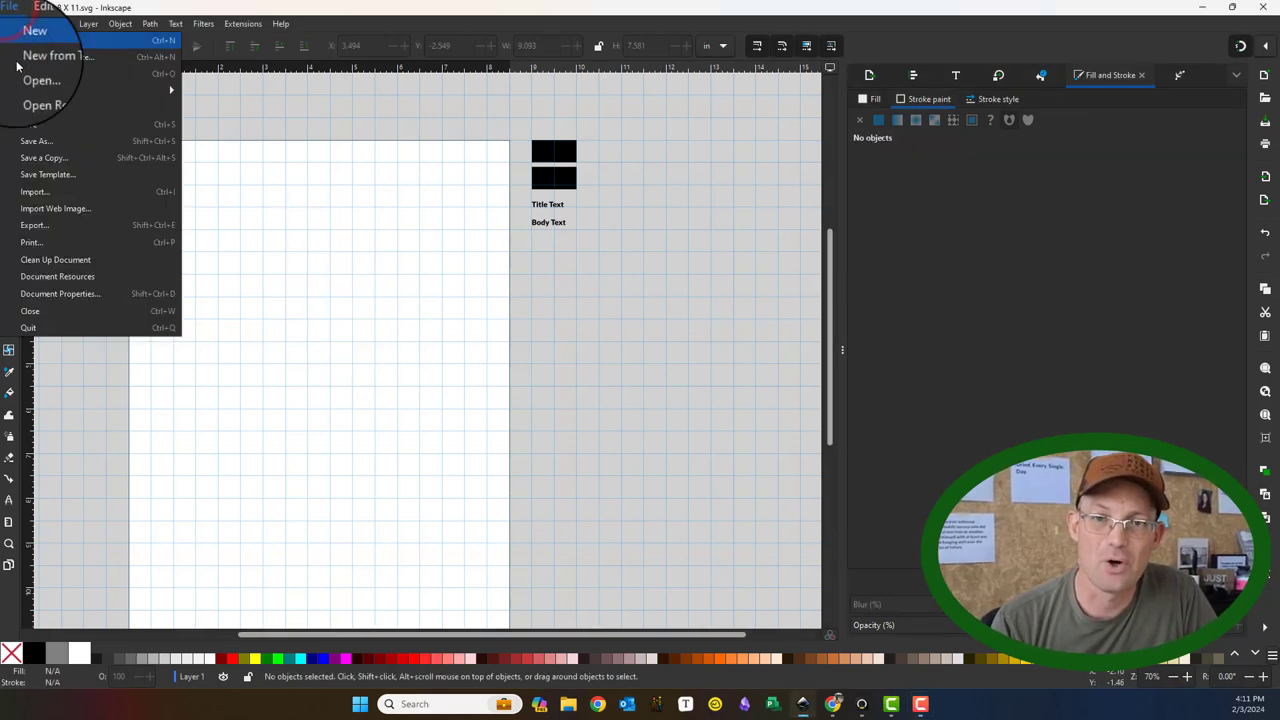
left_click(37, 143)
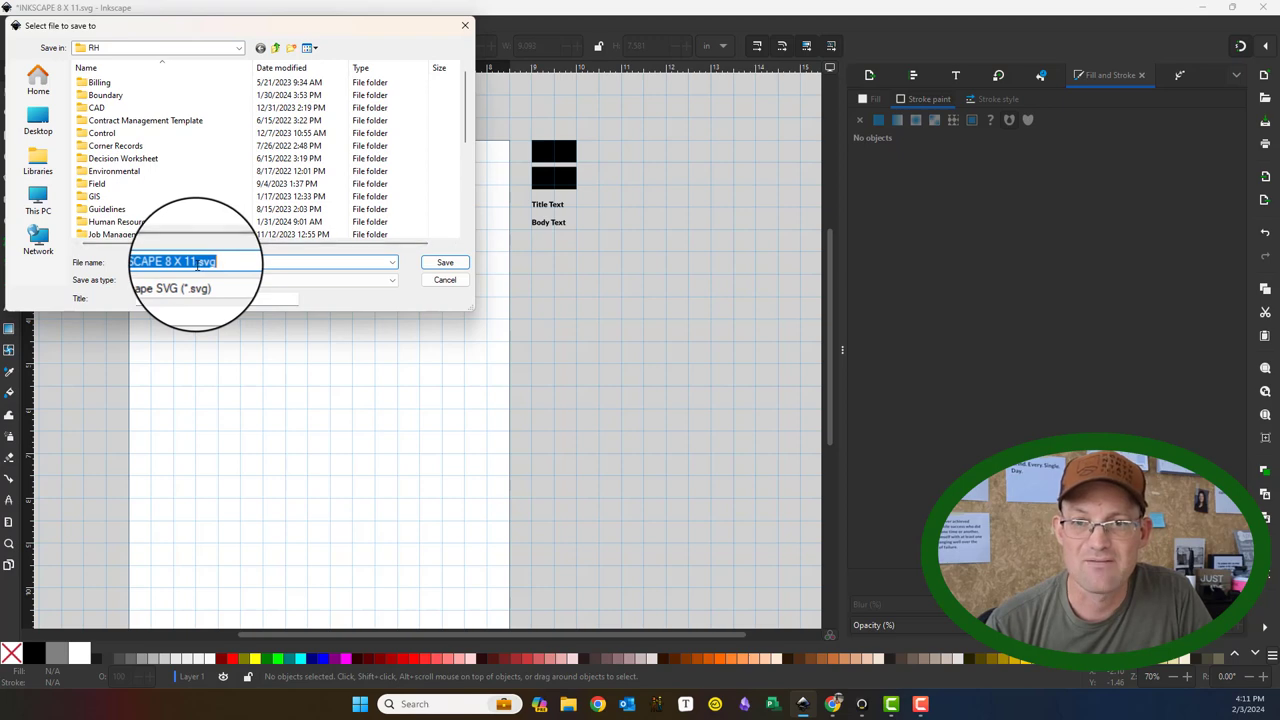
left_click(139, 261)
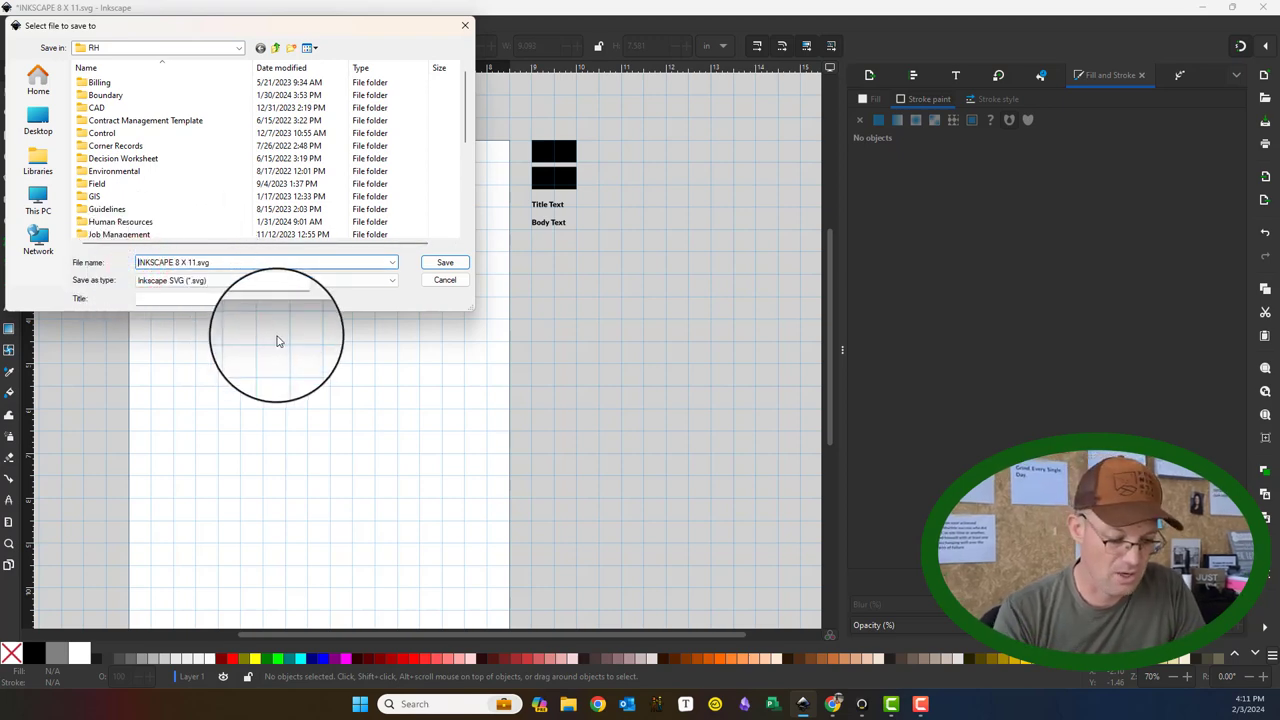
type("RH")
key("Return")
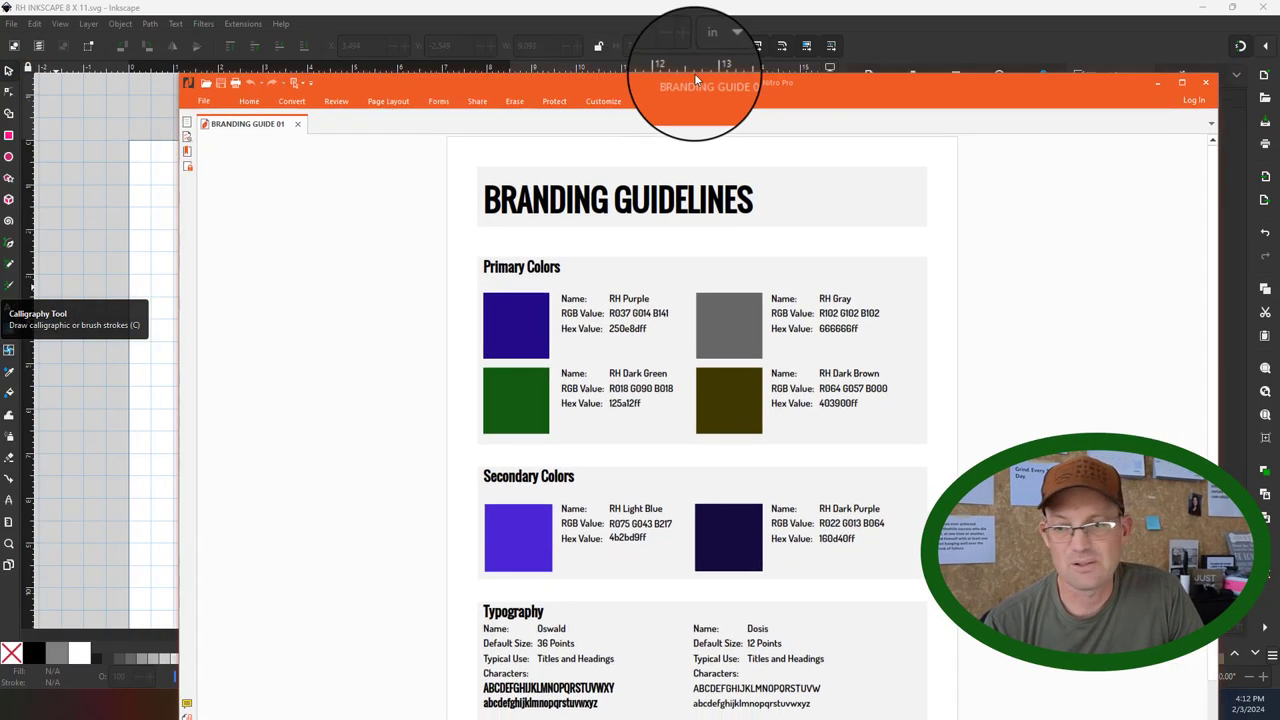
Reposition and minimize the branding guide window, then select the top black swatch
left_click_drag(694, 73, 558, 70)
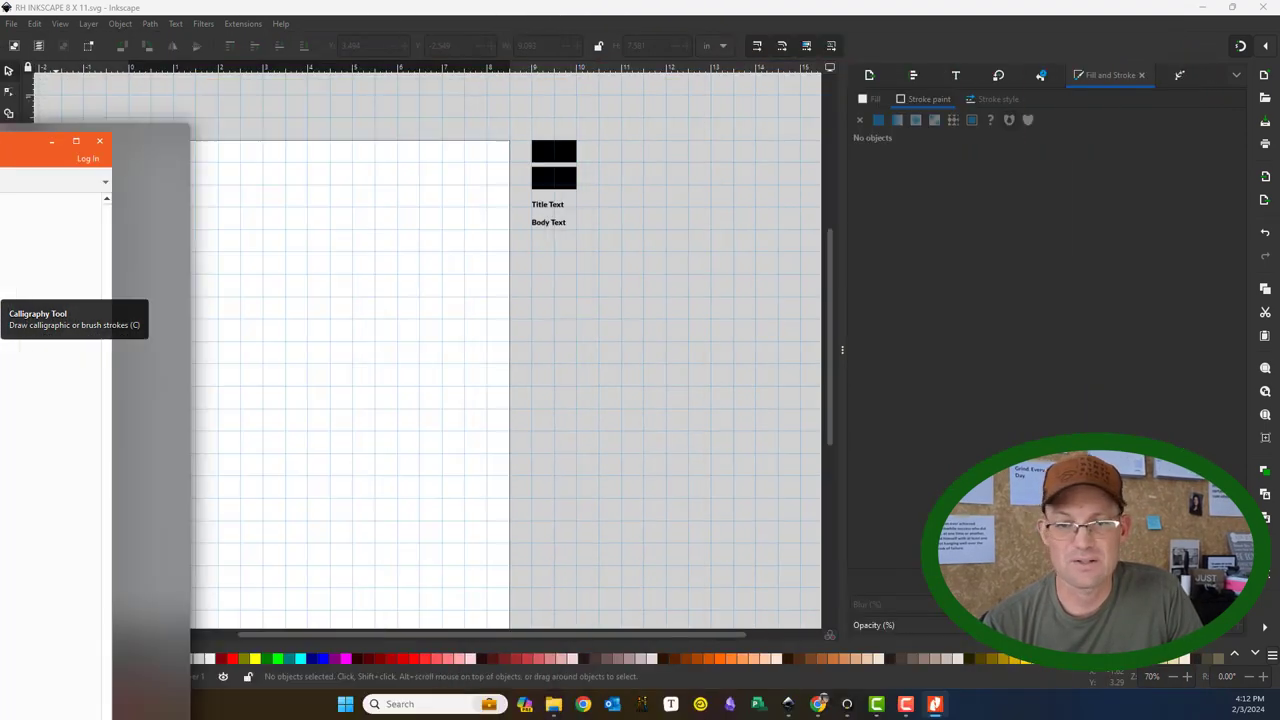
left_click(108, 35)
left_click(545, 150)
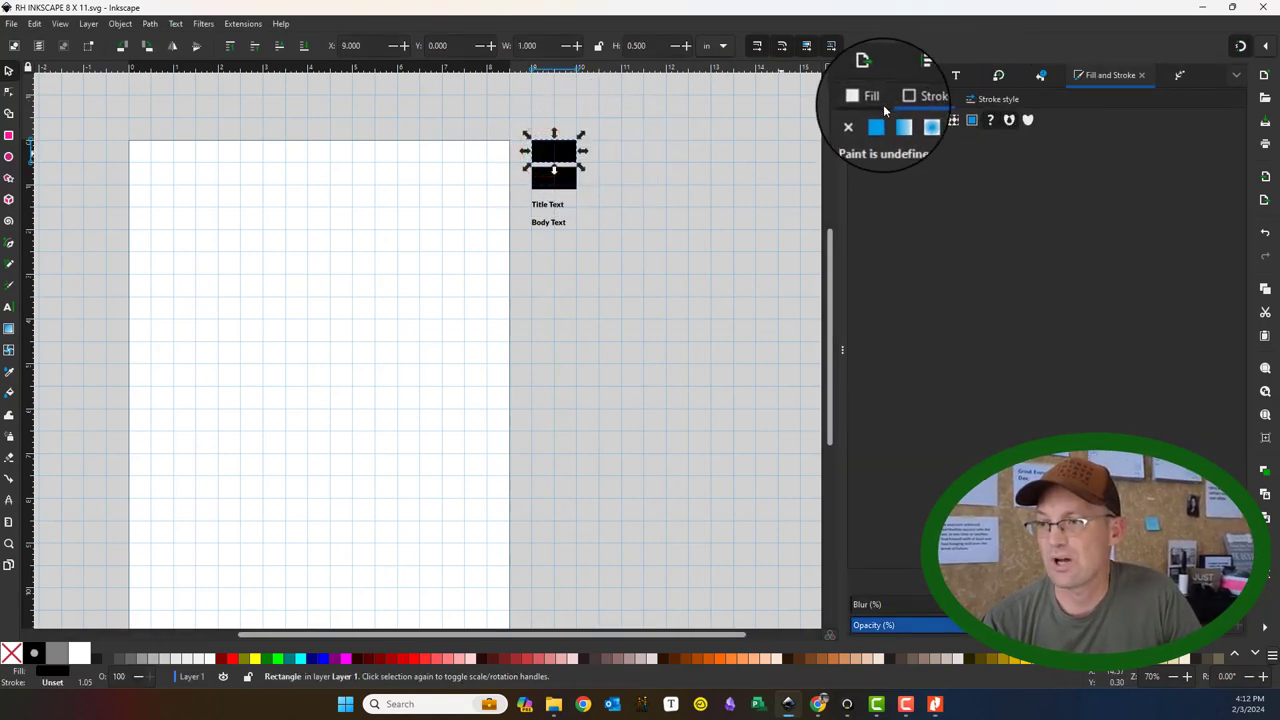
Give the top swatch a flat brand-green fill (R 18, G 9), then select the bottom swatch
left_click(877, 119)
left_click(1218, 172)
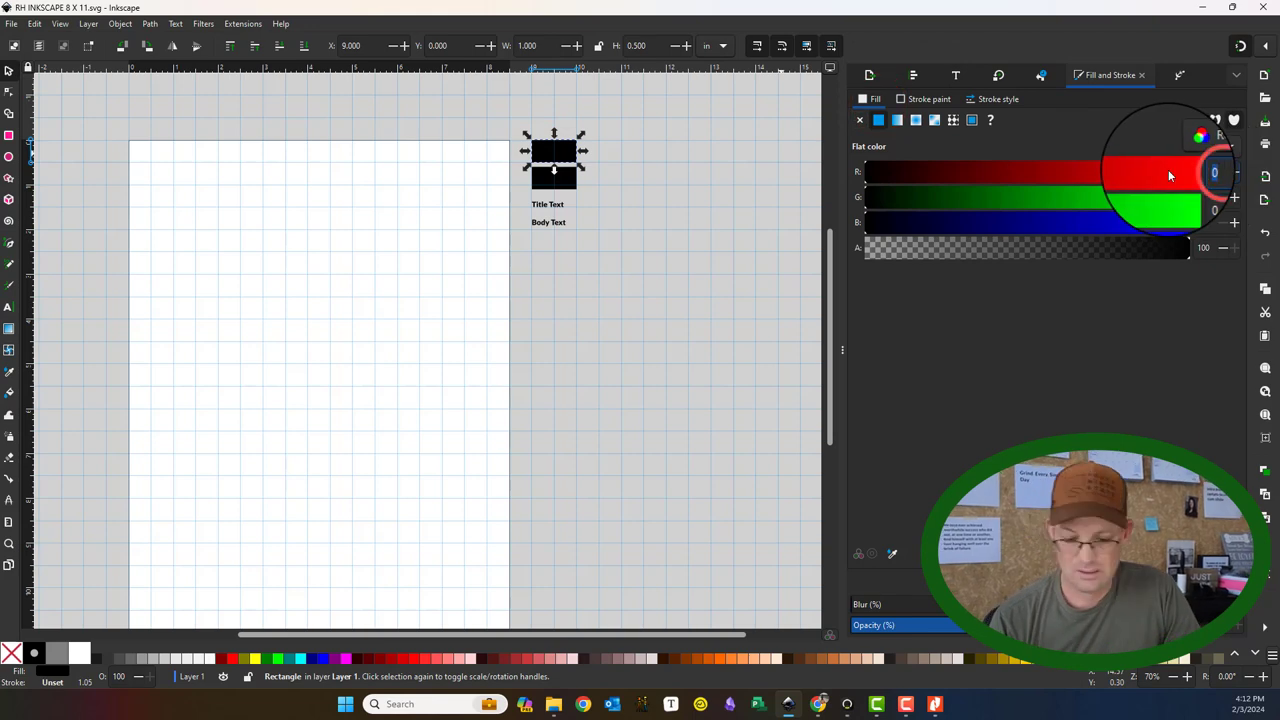
type("18")
key("Tab")
type("9")
key("Tab")
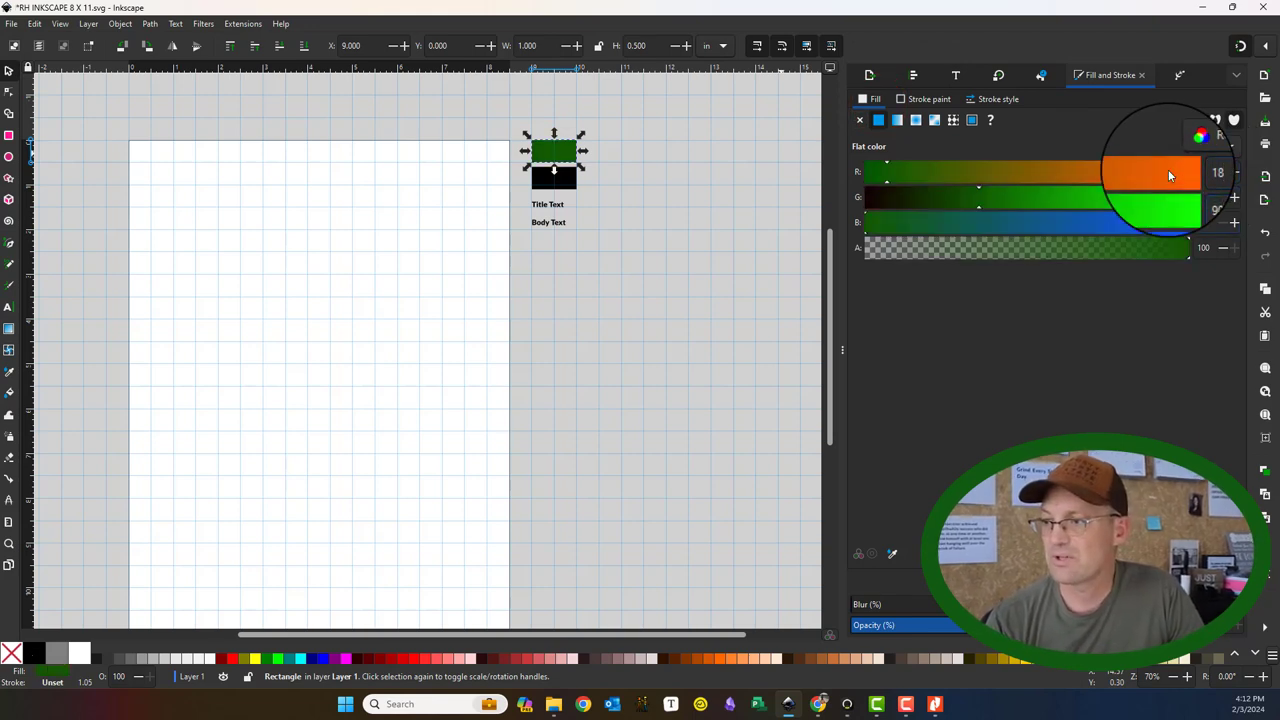
left_click(642, 196)
left_click(554, 177)
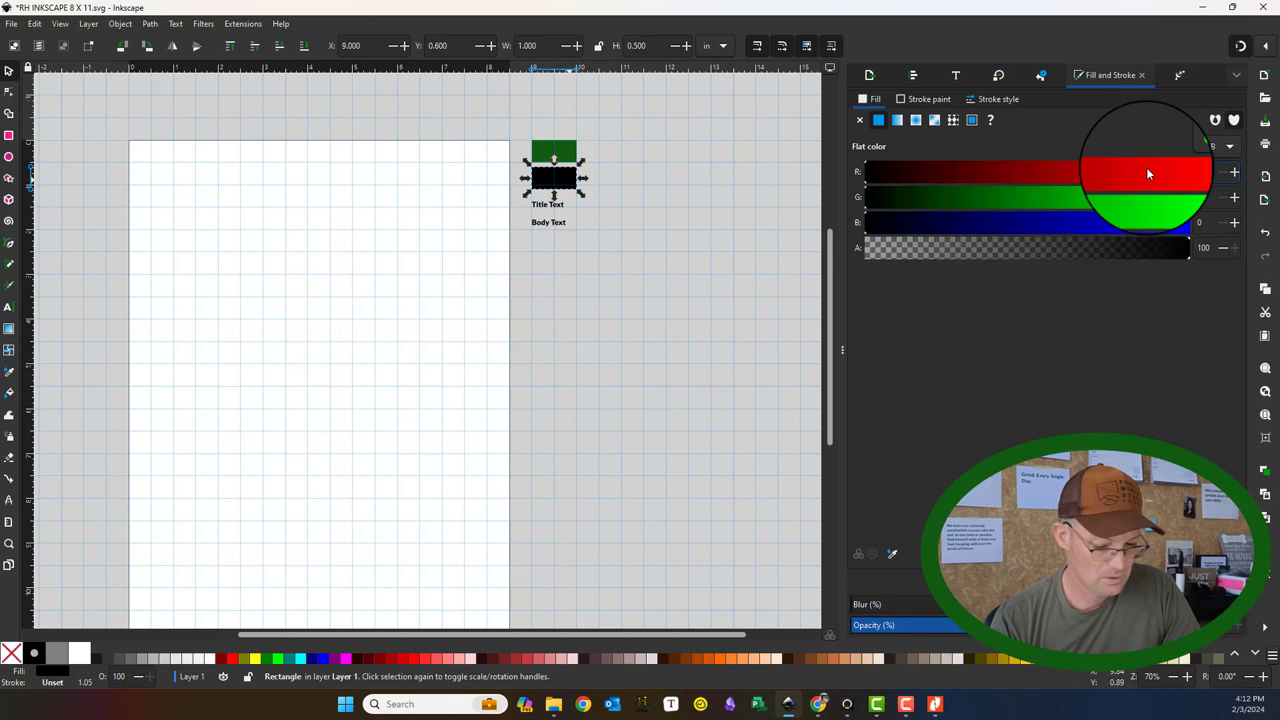
scroll(1146, 167, "up", 1)
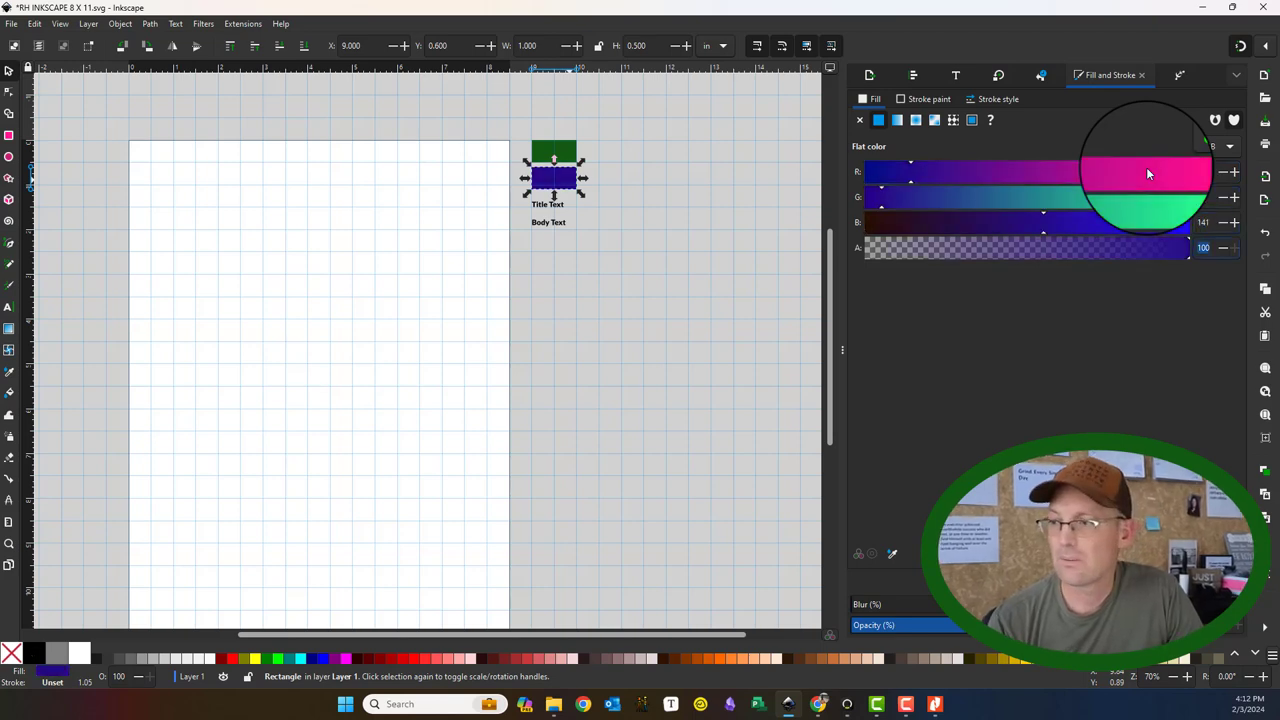
Set the Title Text sample to Oswald Medium at 36 pt
left_click(611, 250)
scroll(580, 177, "up", 4)
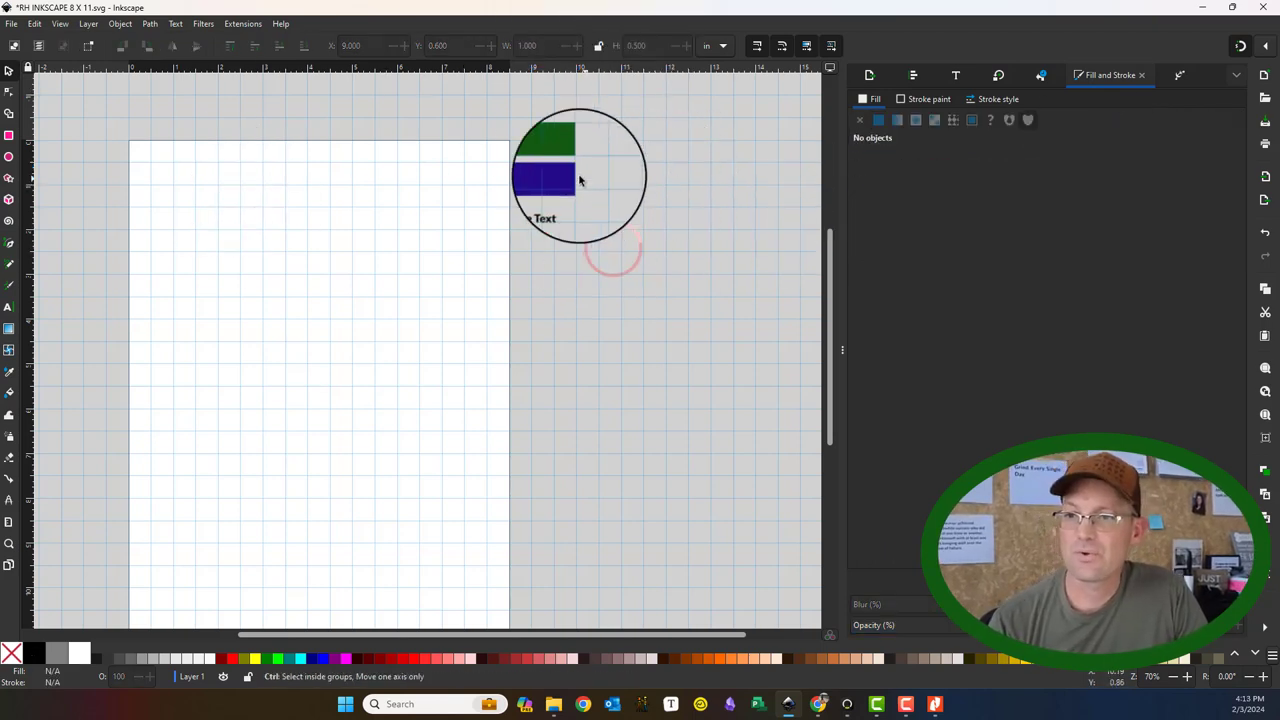
left_click(487, 343)
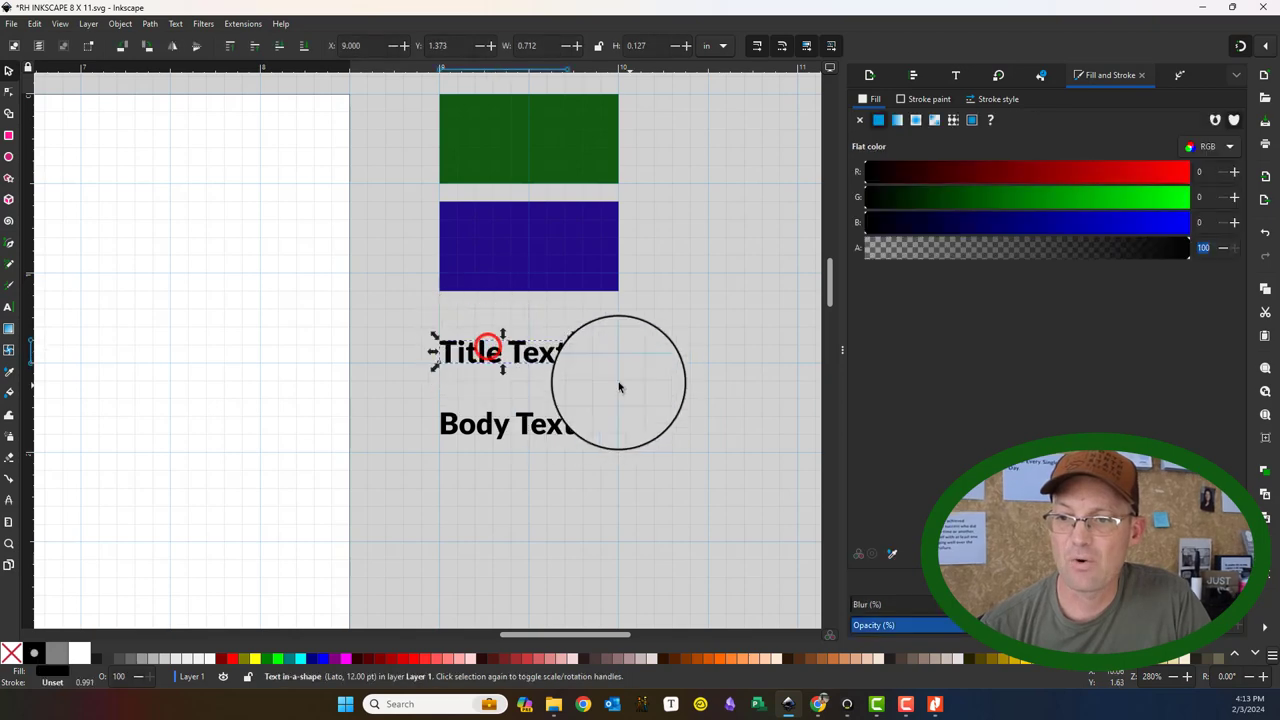
left_click(959, 75)
left_click(867, 98)
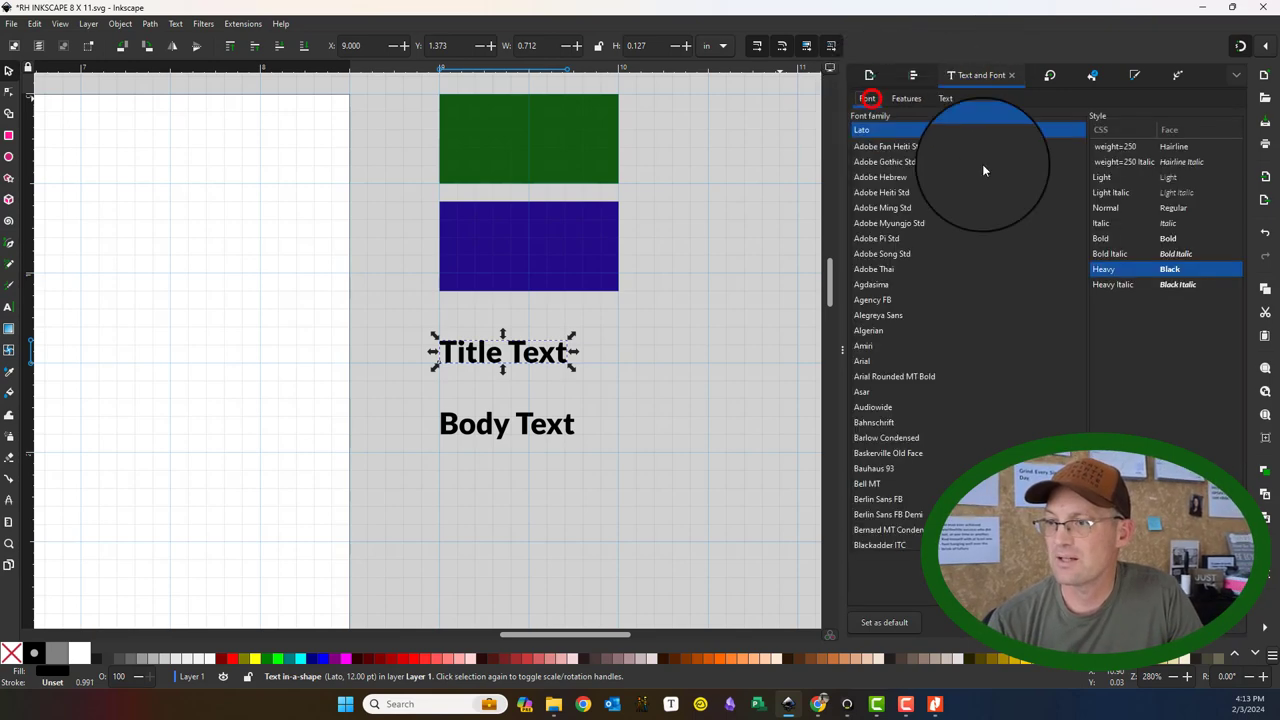
left_click_drag(1080, 137, 1104, 432)
left_click(866, 248)
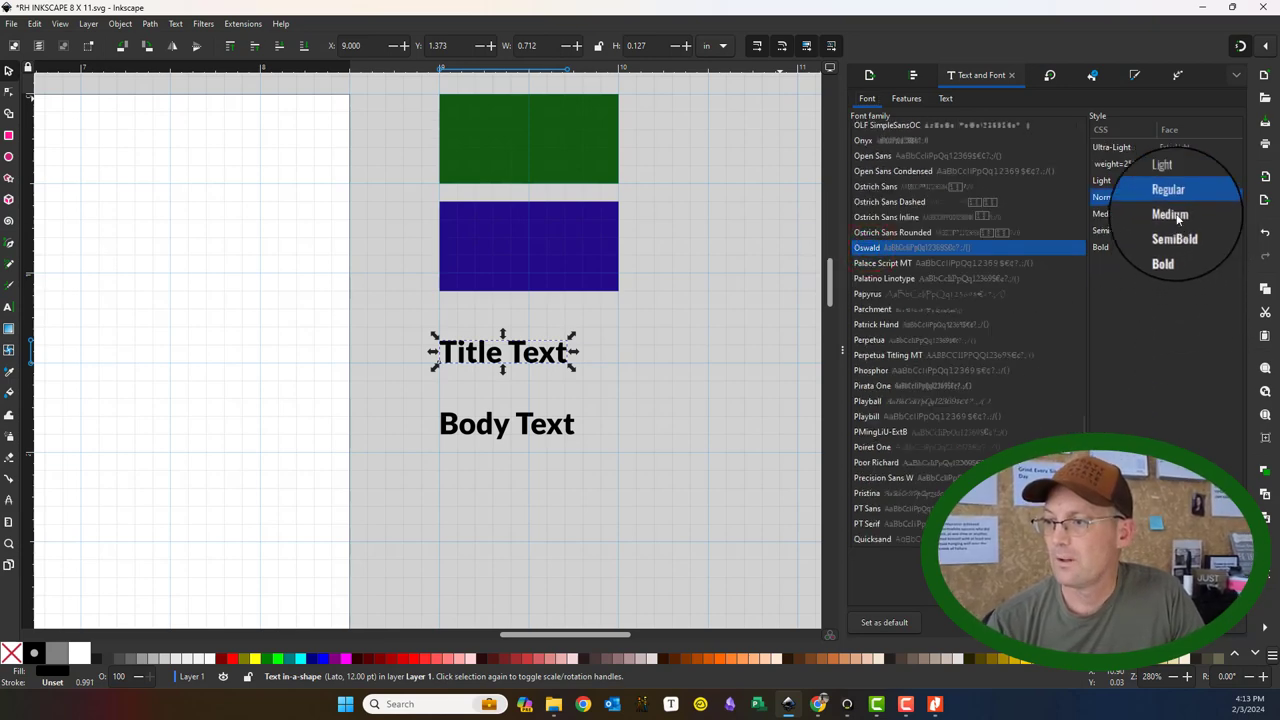
left_click(1172, 214)
left_click(1232, 358)
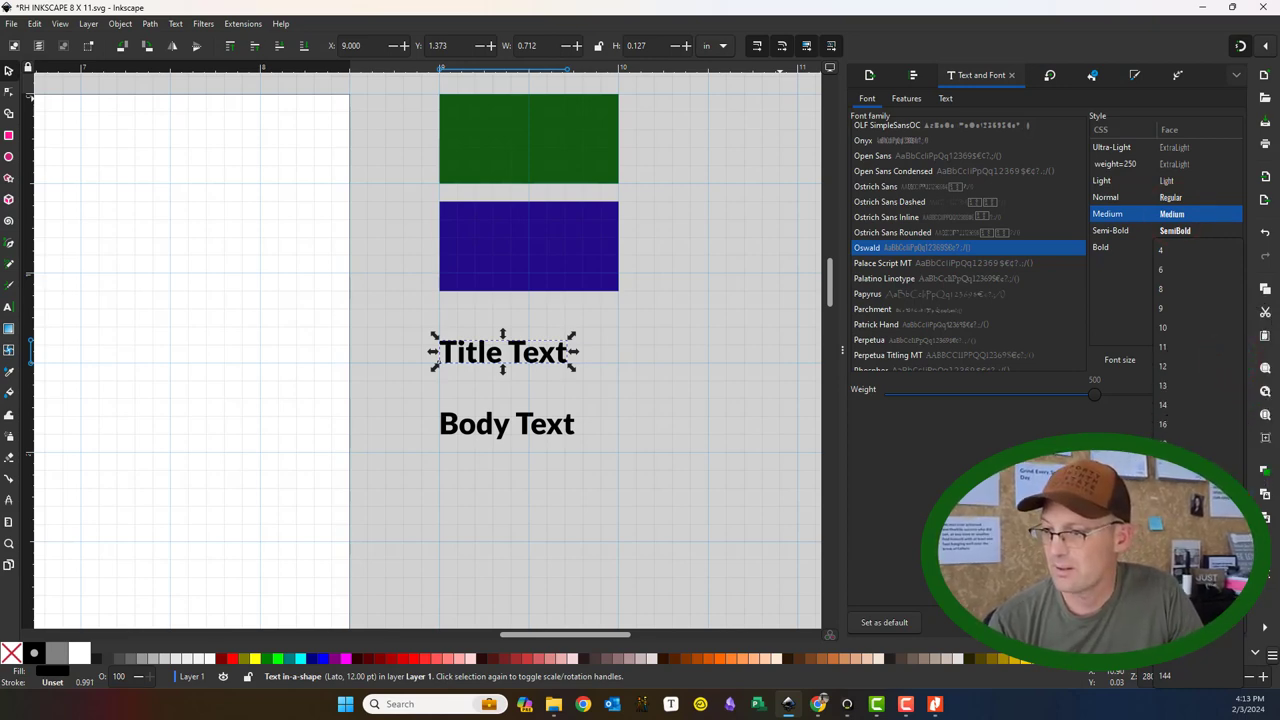
left_click(1205, 460)
left_click(1215, 622)
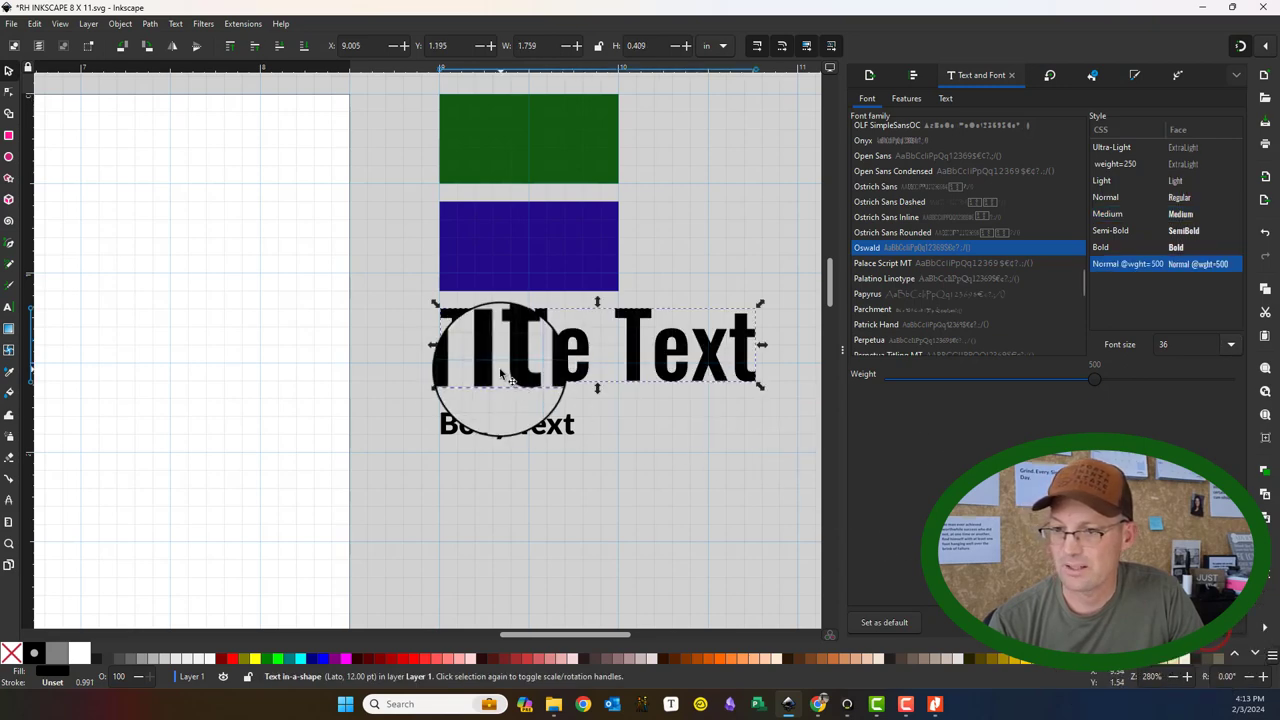
Set the Body Text sample to Dosis at normal weight
left_click(457, 366)
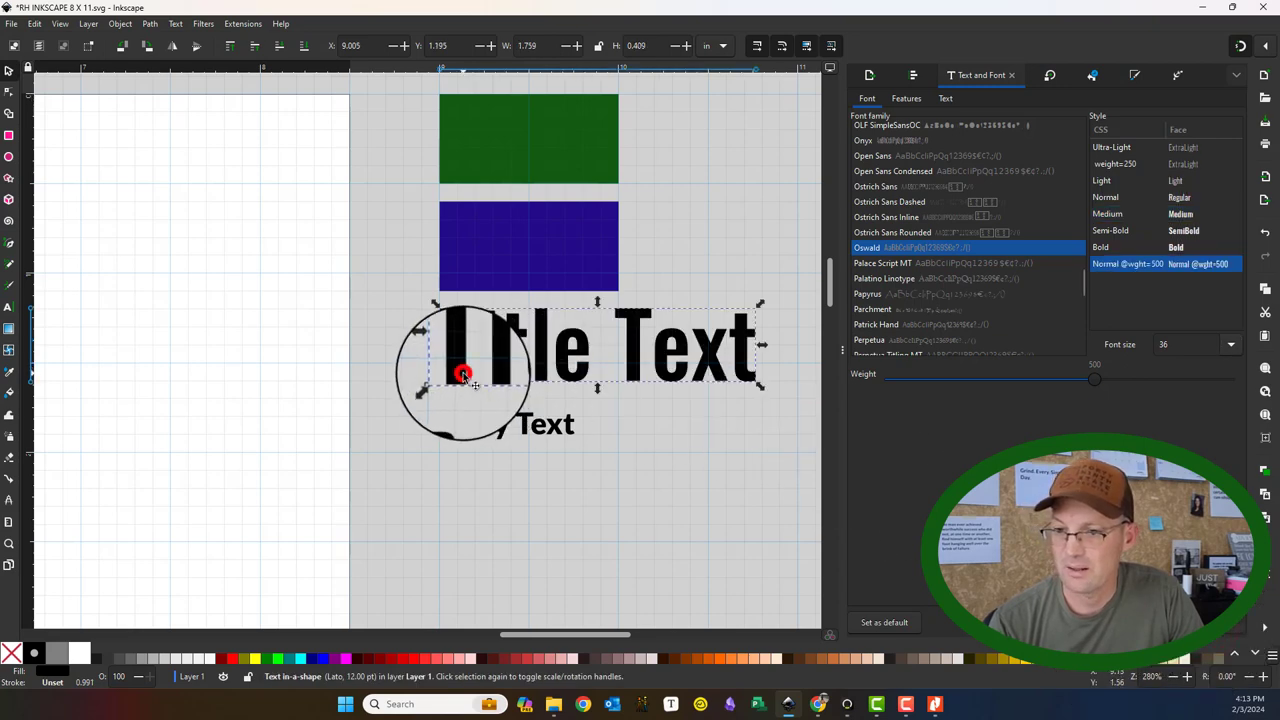
left_click(480, 425)
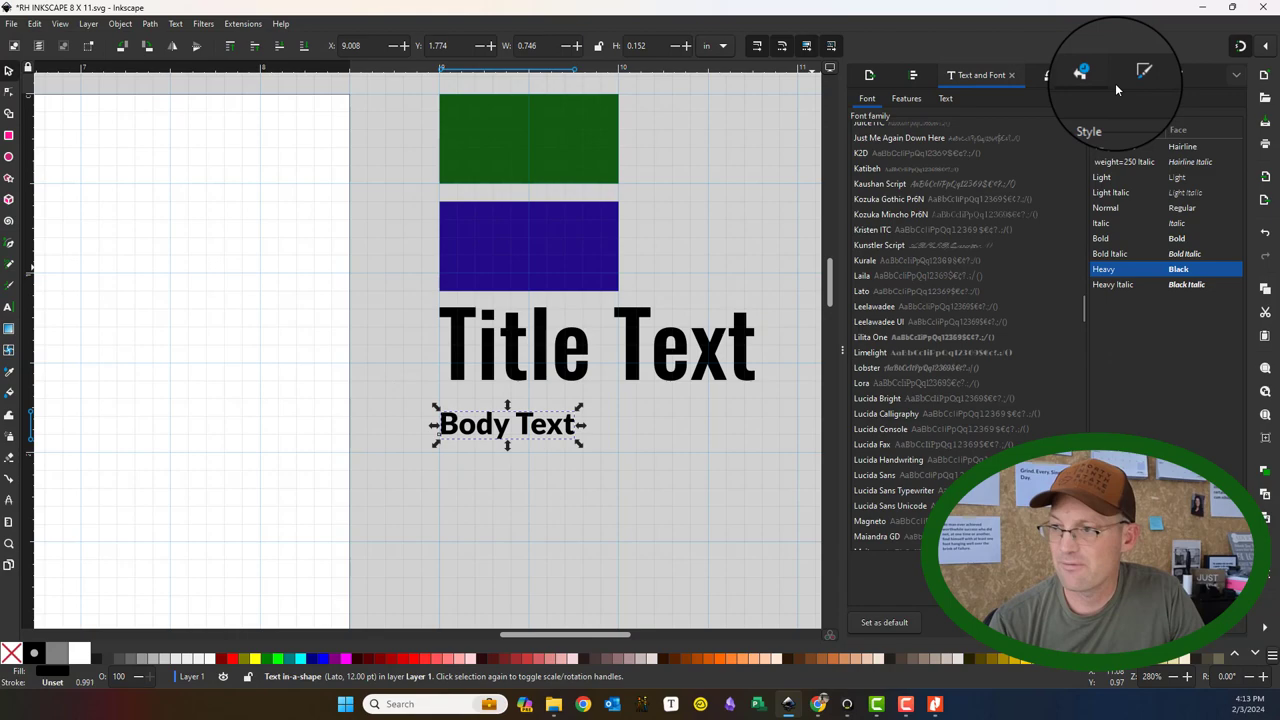
scroll(1017, 276, "up", 15)
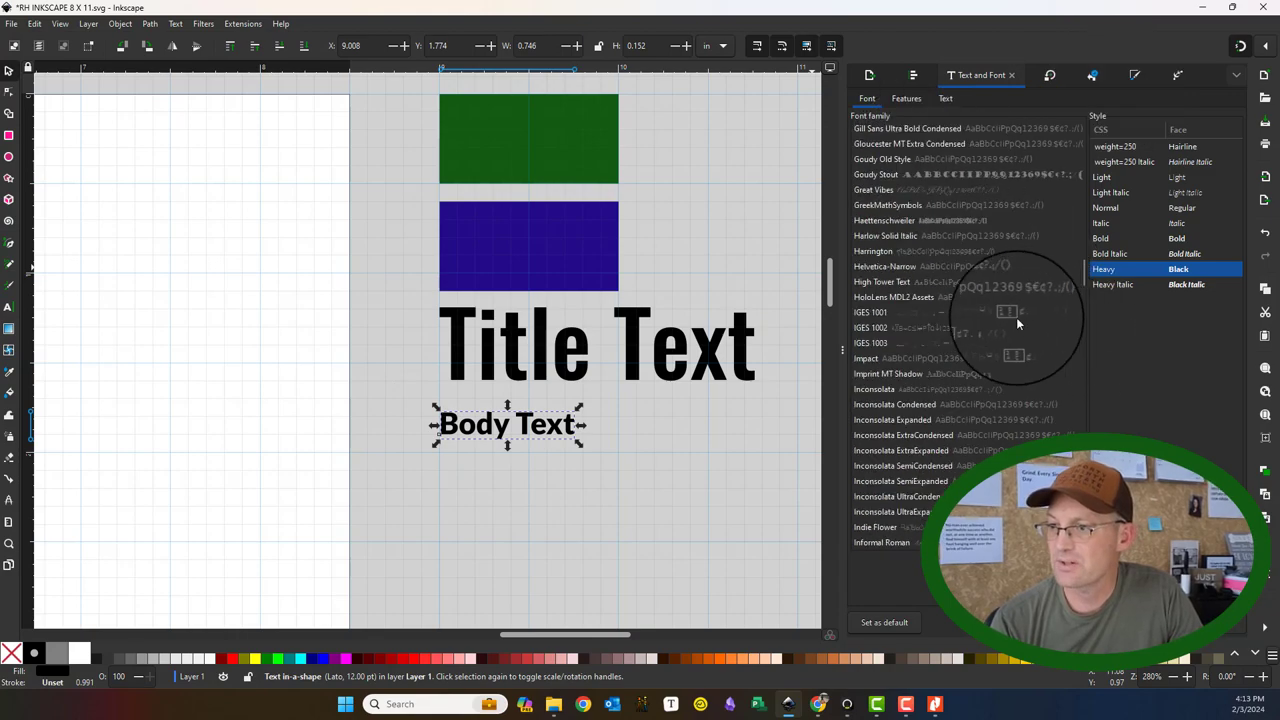
scroll(1016, 317, "up", 10)
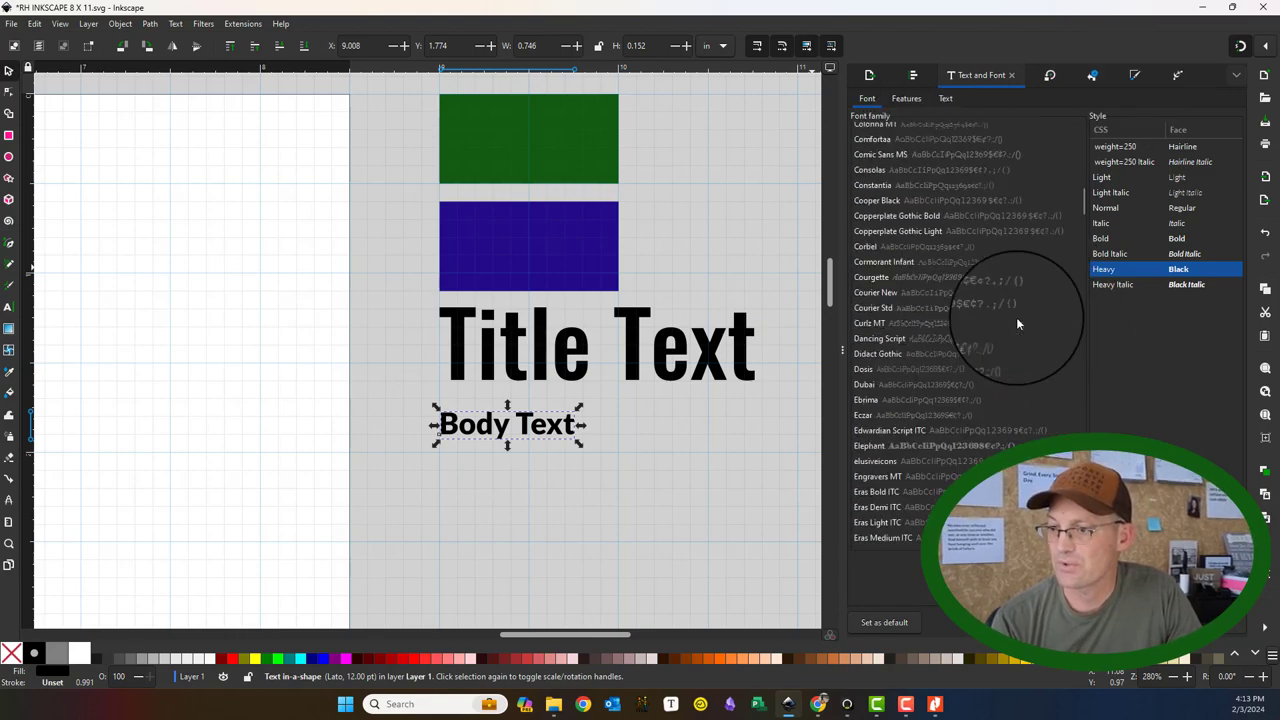
left_click(874, 369)
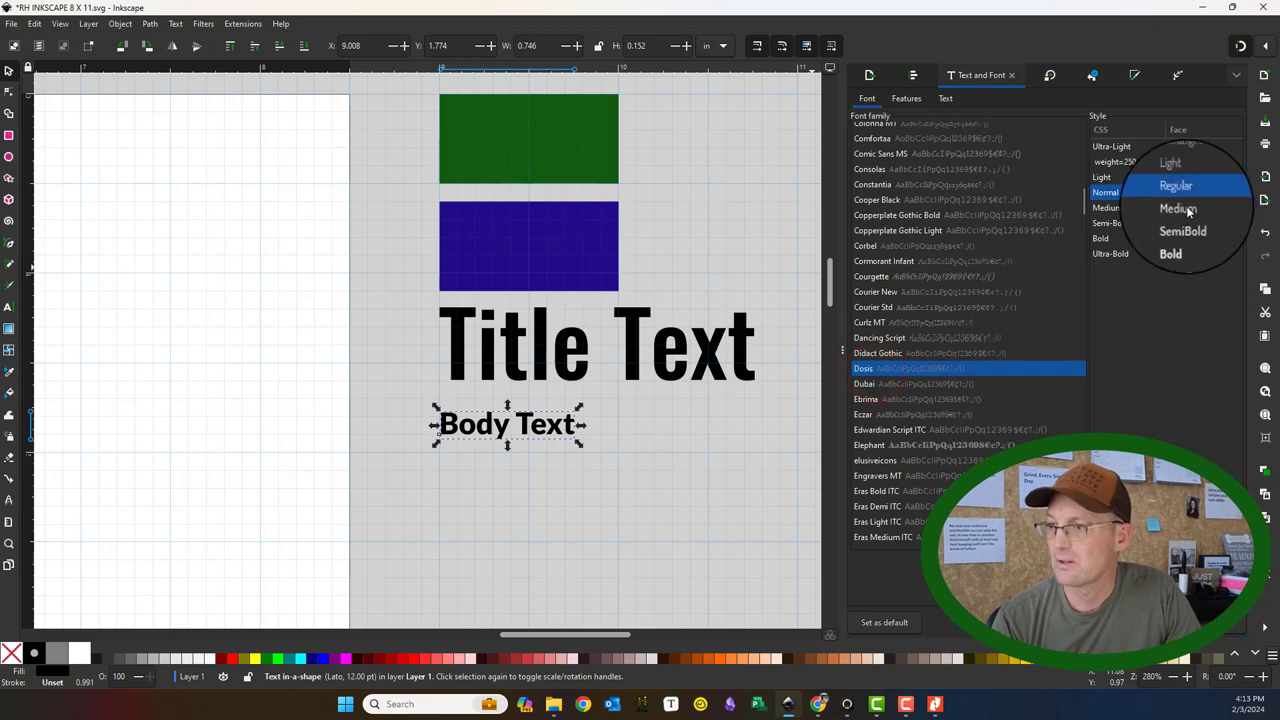
left_click(1185, 207)
left_click(1190, 192)
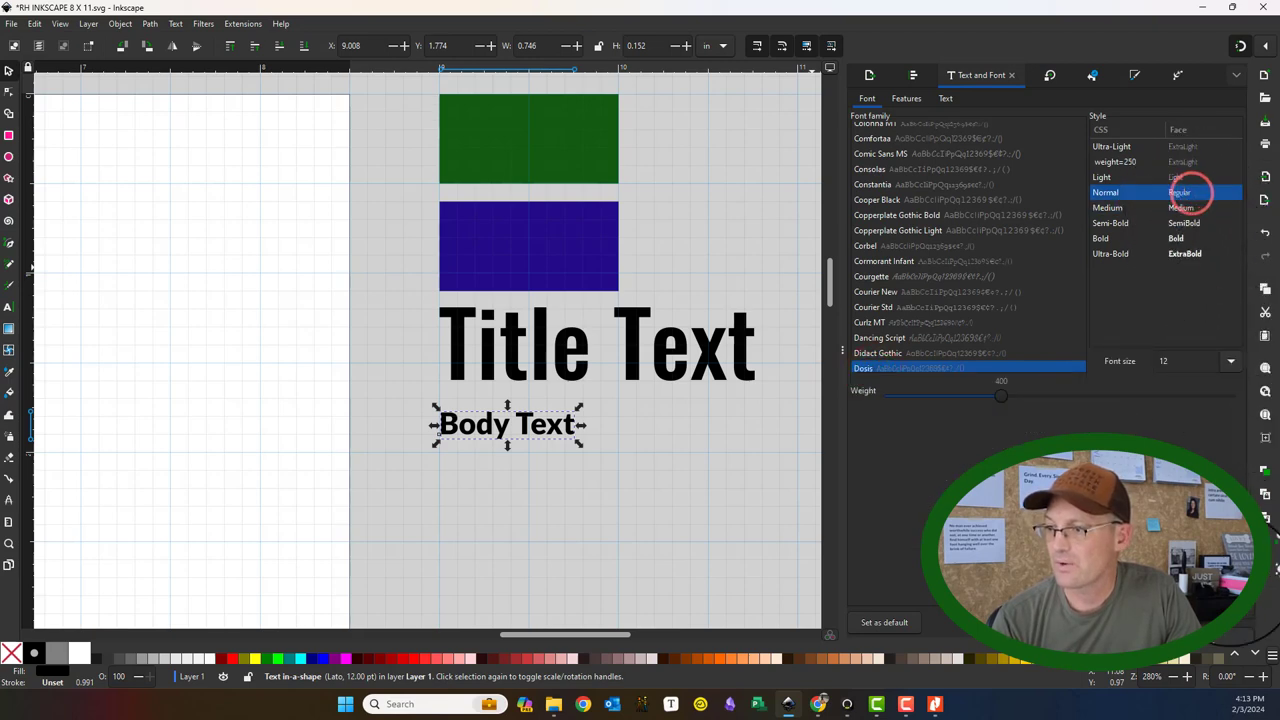
left_click(596, 530)
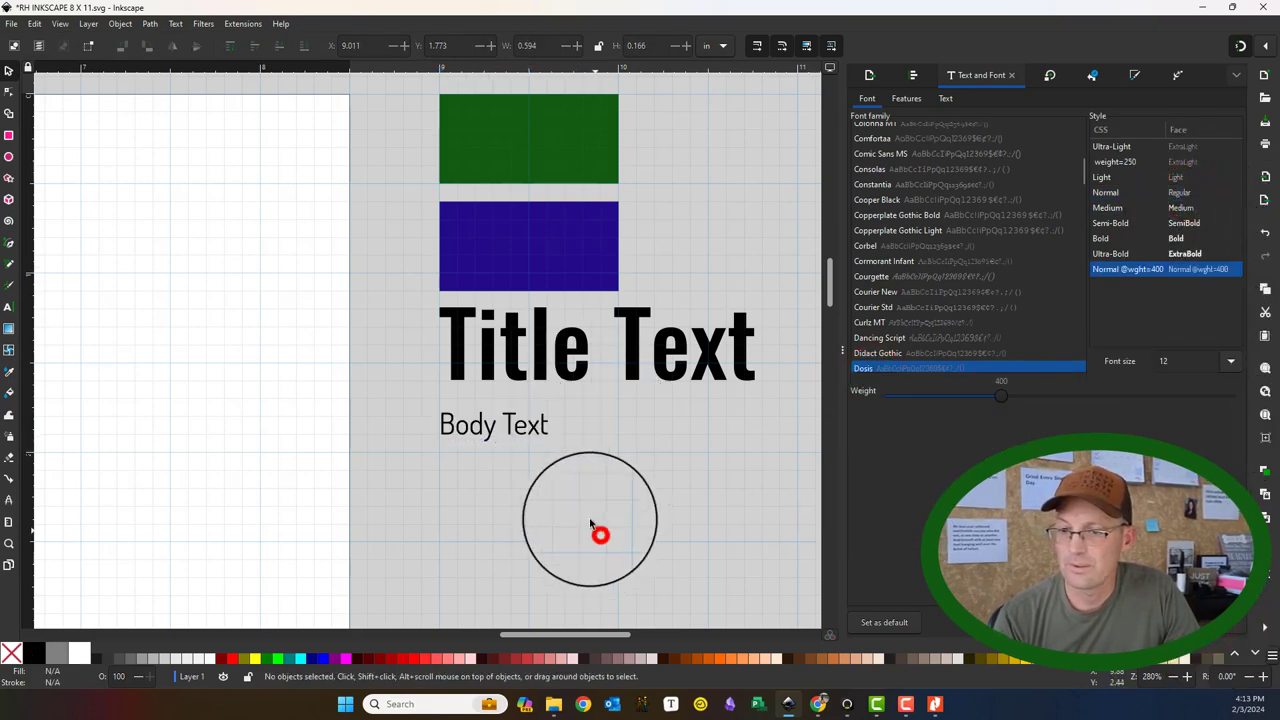
Glance at the branding guide again and bring the whole page into view
scroll(632, 323, "down", 2)
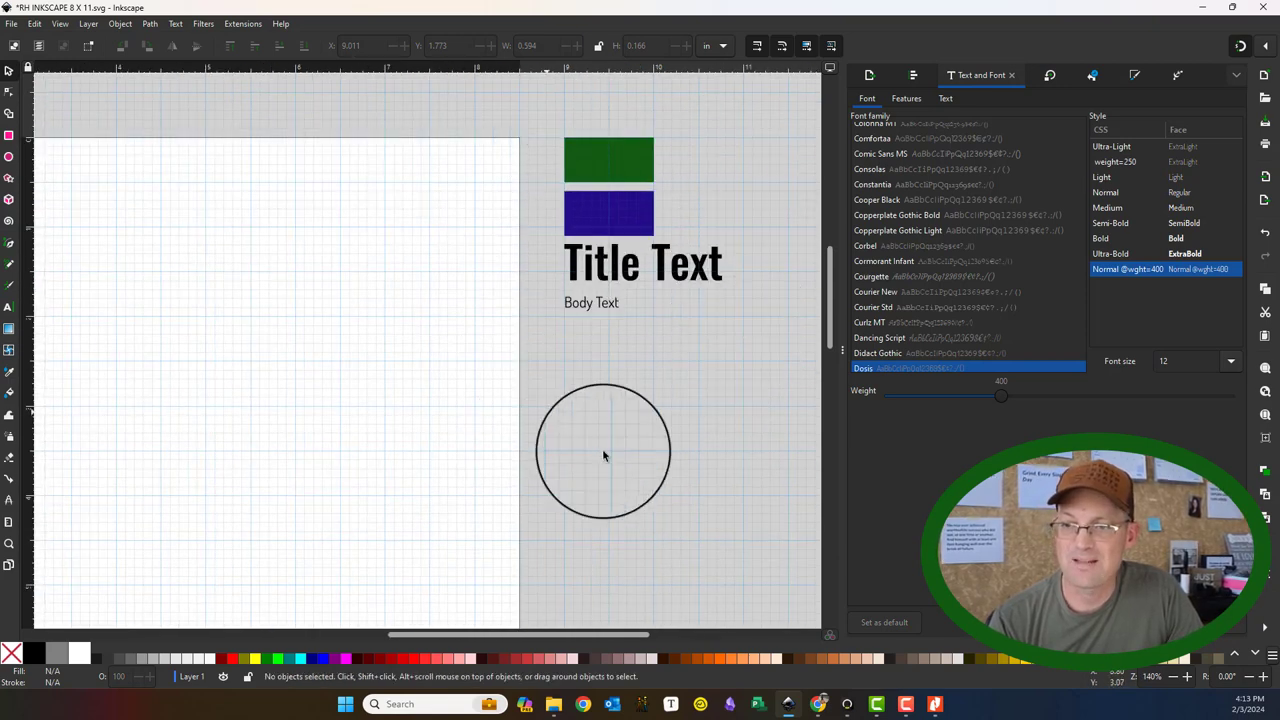
left_click_drag(603, 456, 665, 363)
scroll(643, 253, "down", 1)
left_click_drag(0, 137, 0, 88)
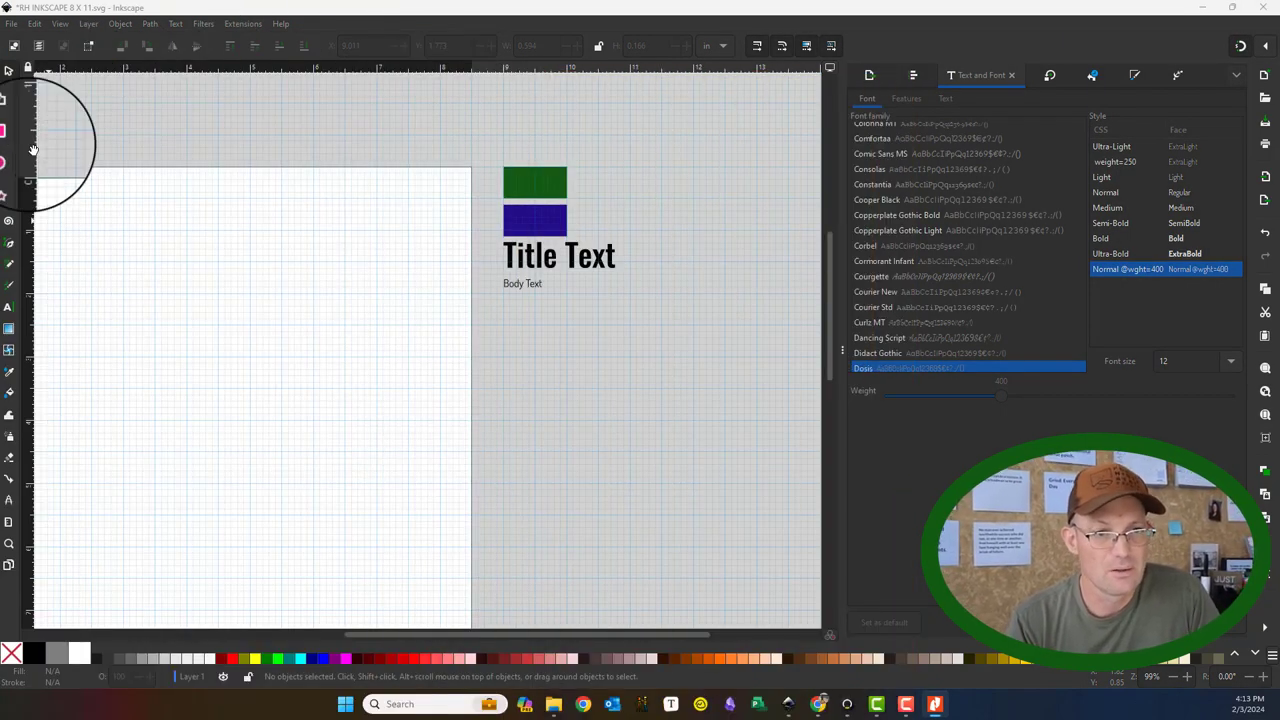
left_click_drag(340, 305, 457, 233)
scroll(459, 233, "down", 2)
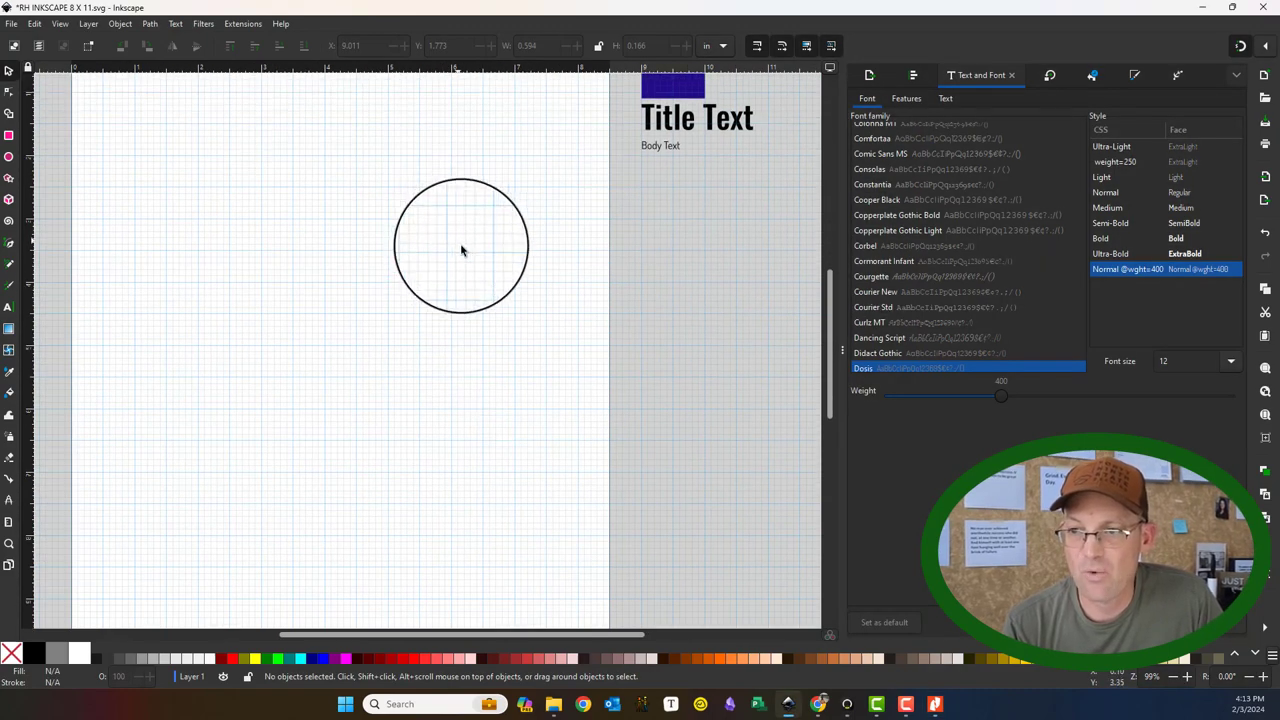
scroll(480, 271, "down", 1)
left_click_drag(546, 294, 517, 289)
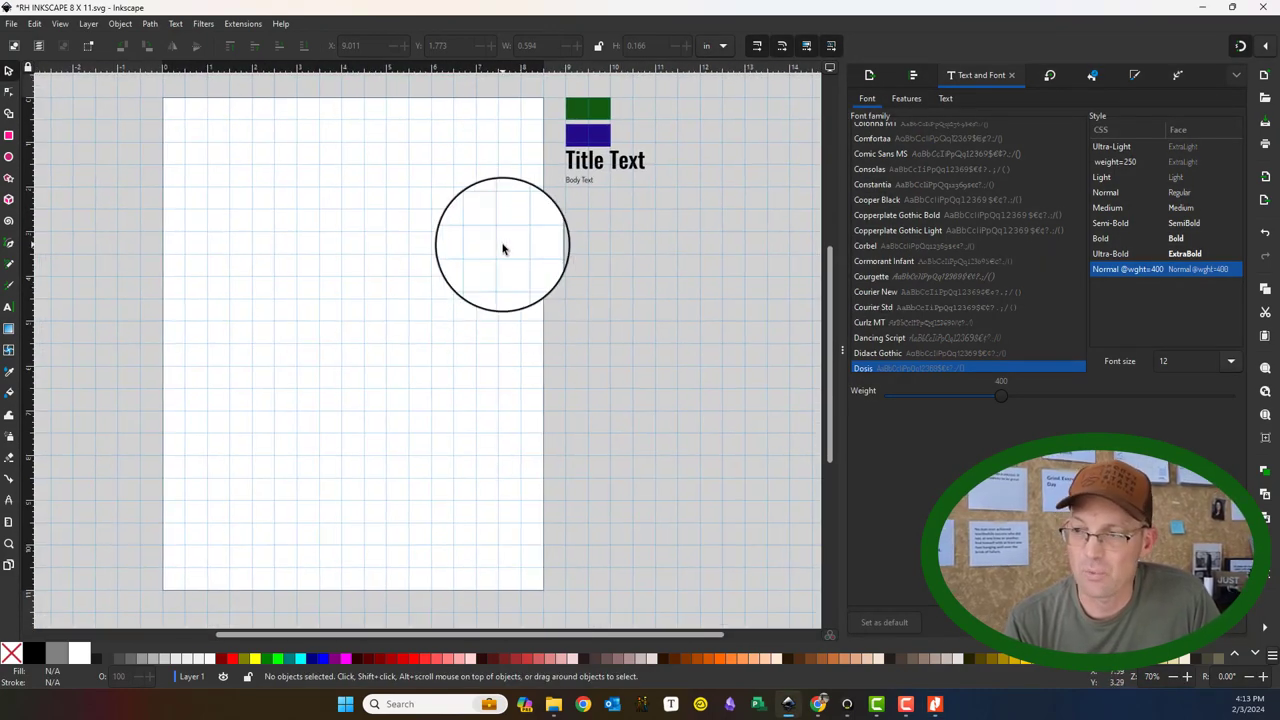
Show Align and Distribute in the dock and open the Layers and Objects dialog
left_click(920, 83)
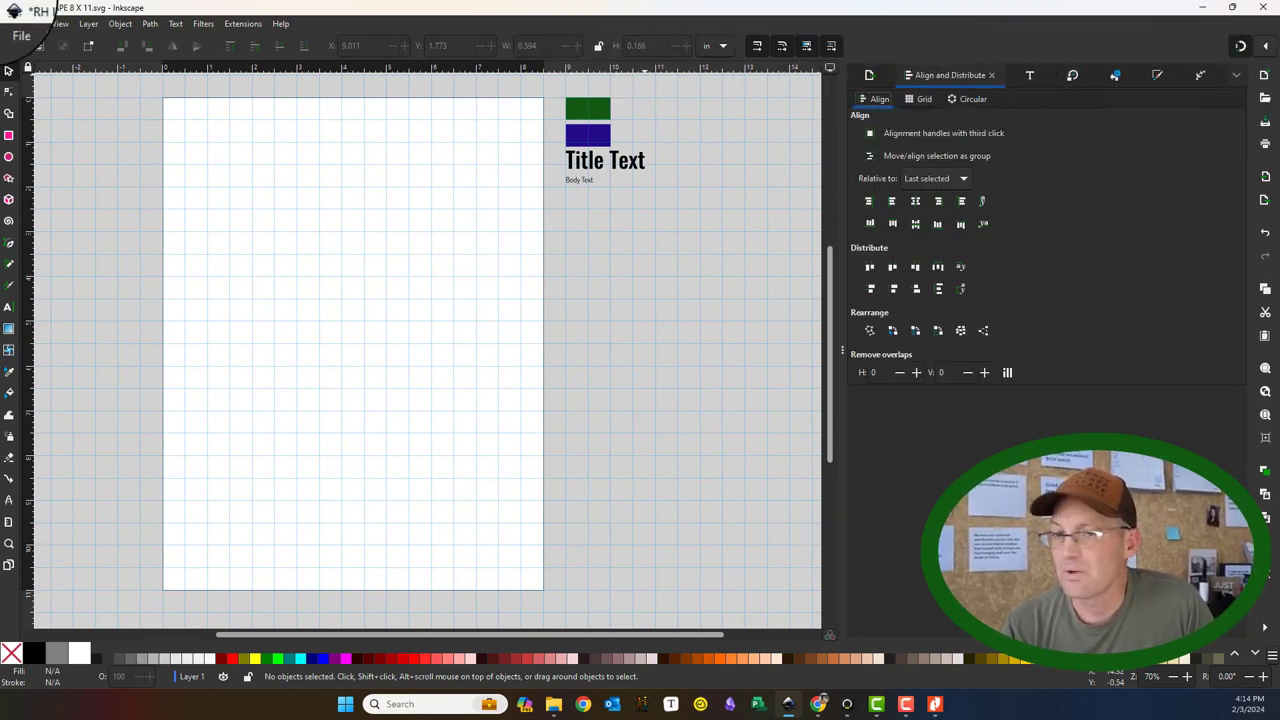
left_click(88, 23)
left_click(113, 43)
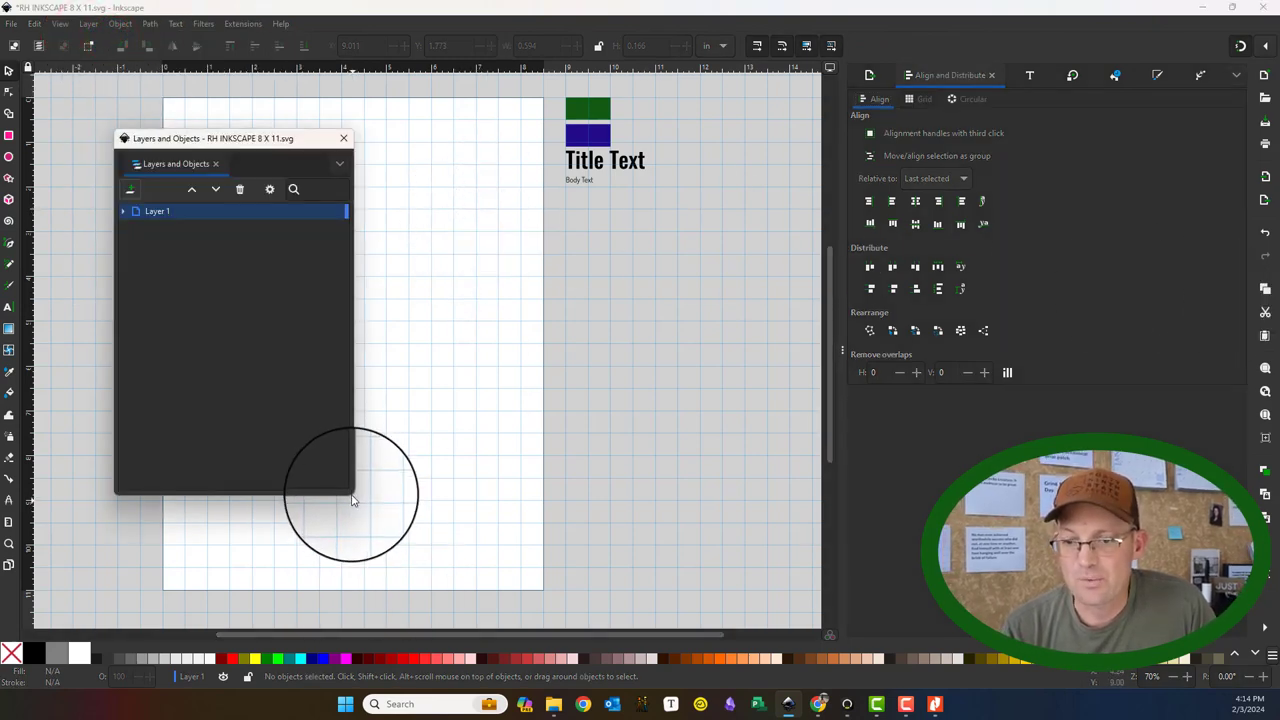
Widen the layers window and rename Layer 1 to BASE in capitals
left_click_drag(351, 496, 712, 488)
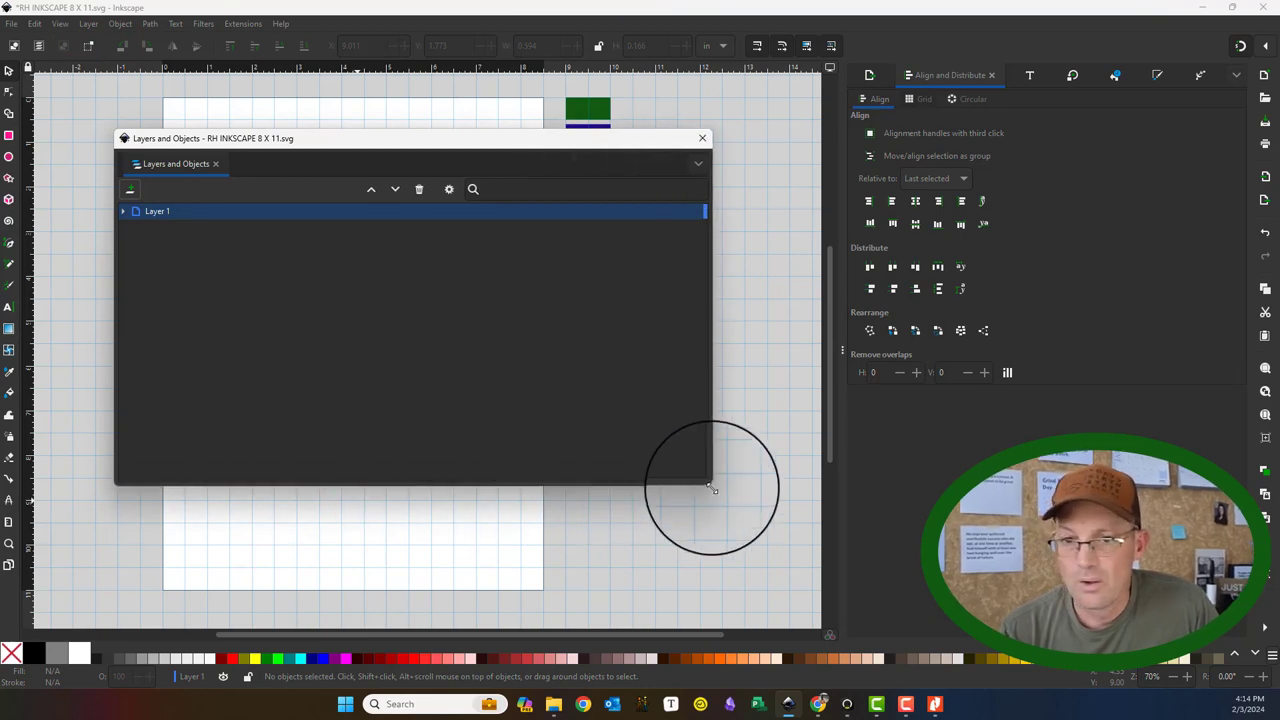
right_click(171, 210)
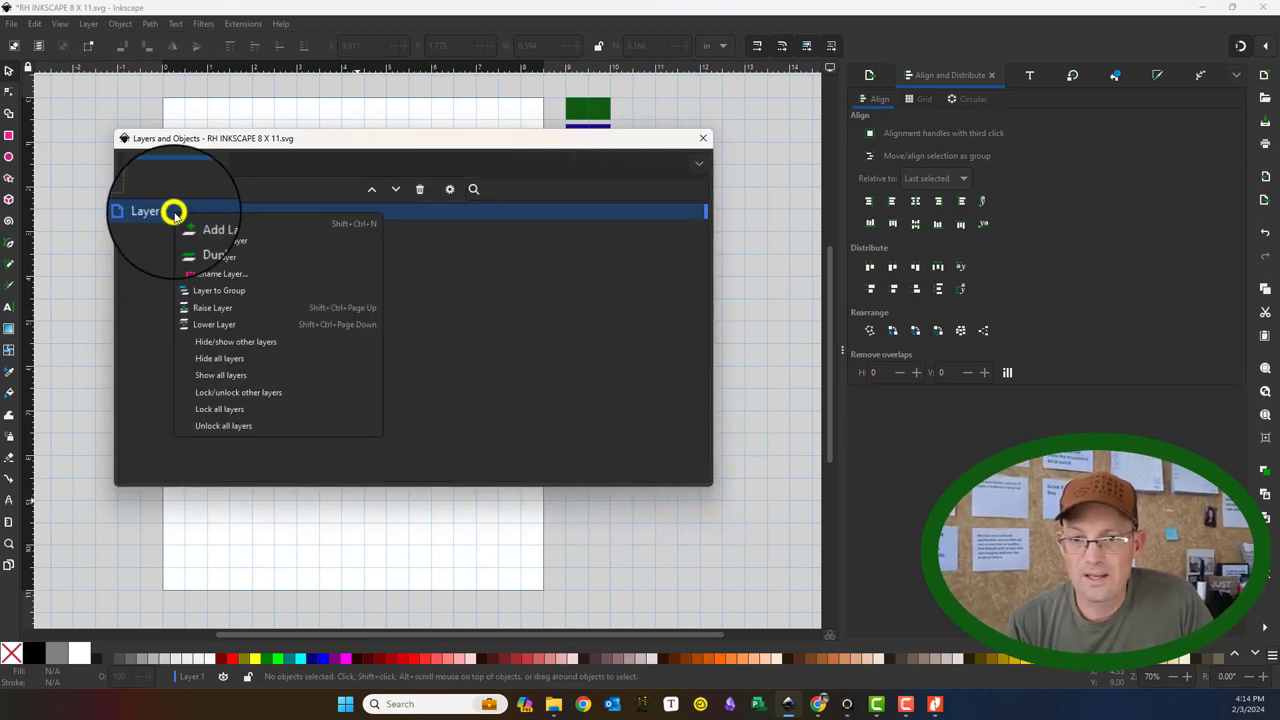
left_click(221, 280)
type("b")
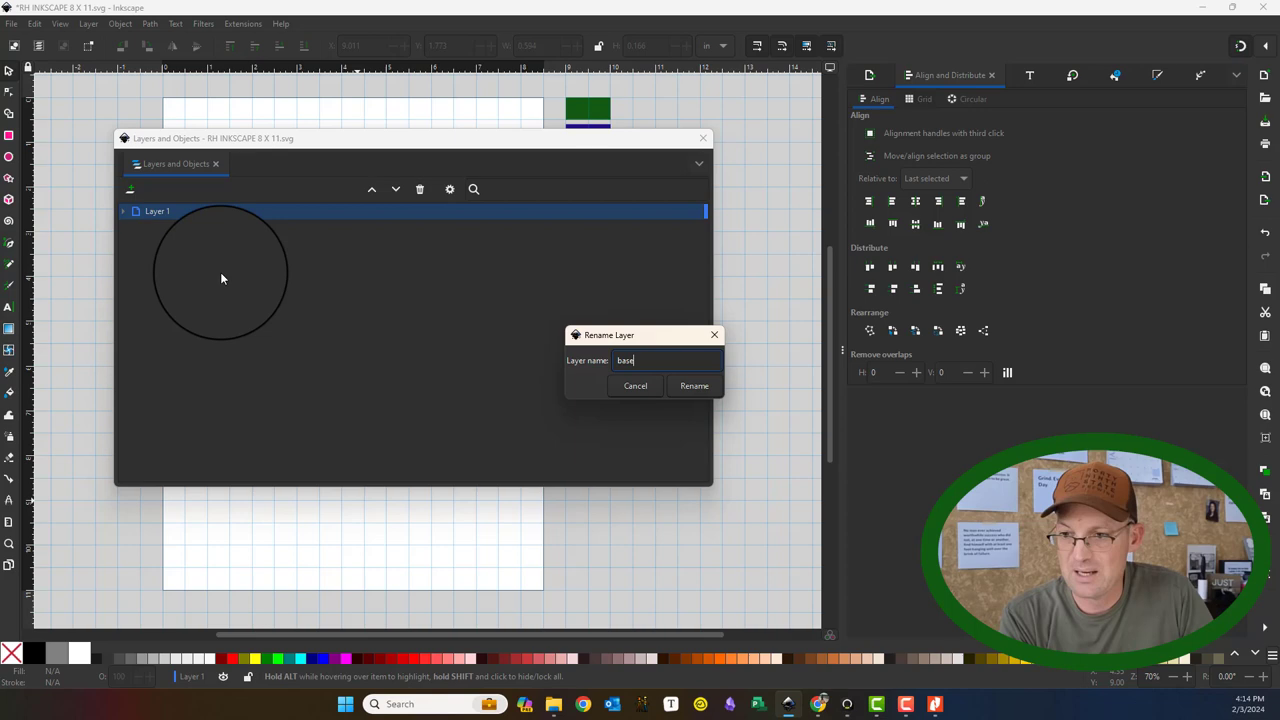
type("ase")
key("BackSpace")
key("BackSpace")
key("BackSpace")
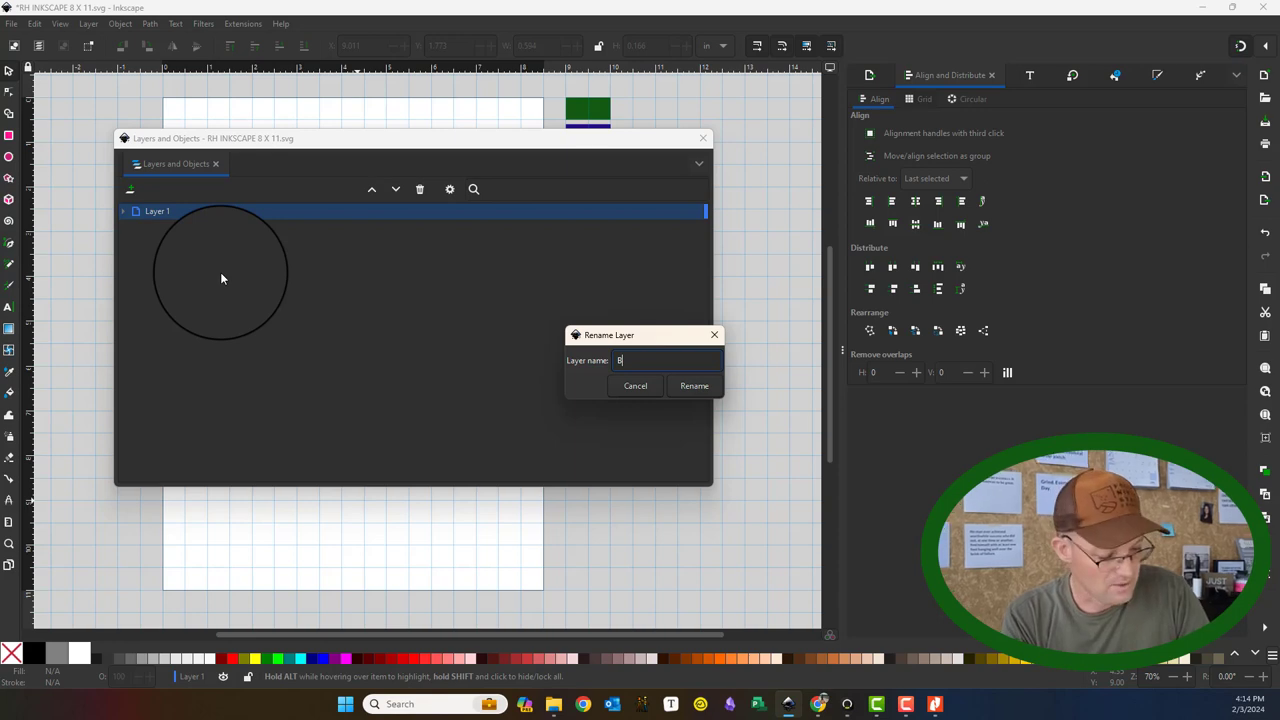
type("ASE")
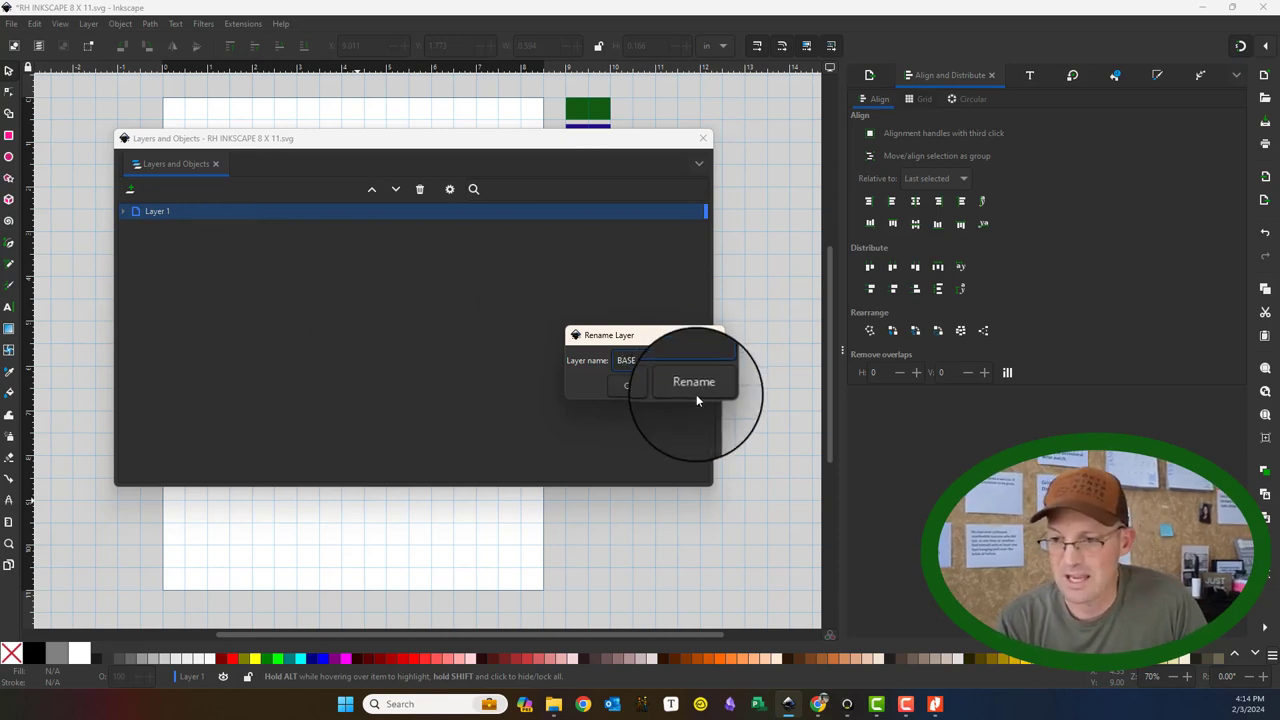
left_click(694, 386)
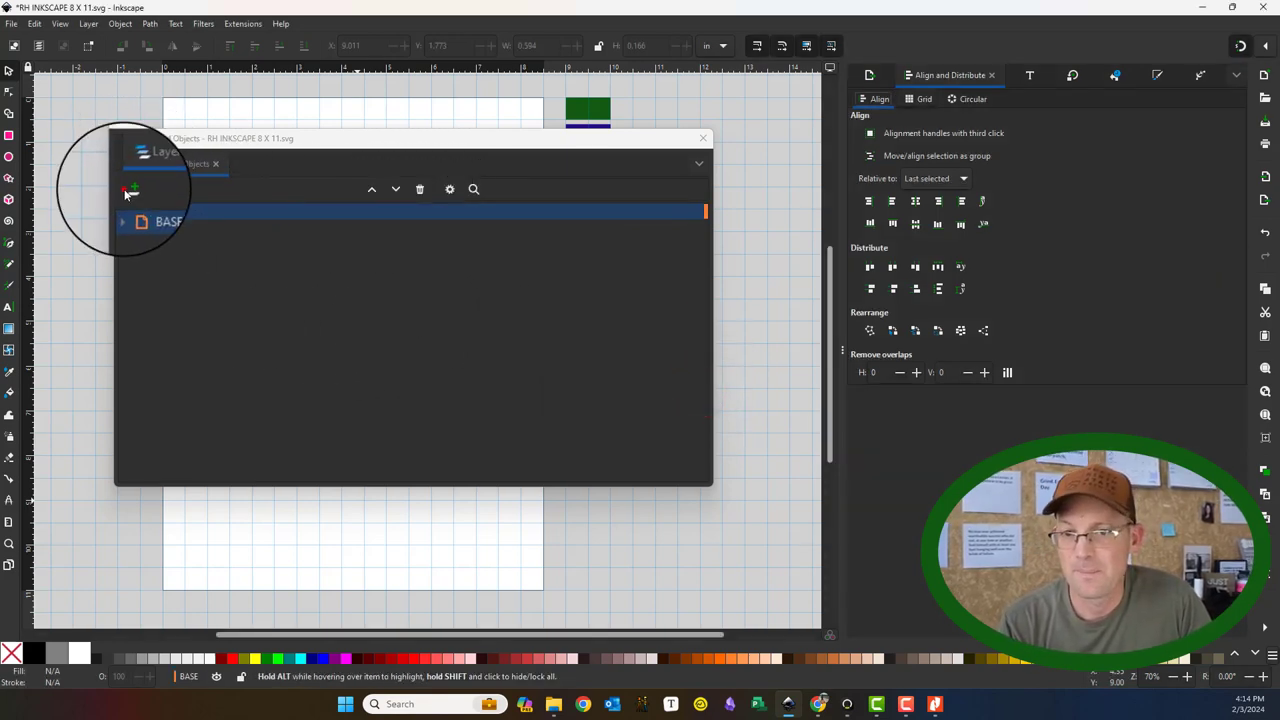
Add TEXT-TITLE and TEXT-REGULAR layers above the current layer
left_click(130, 189)
type("T")
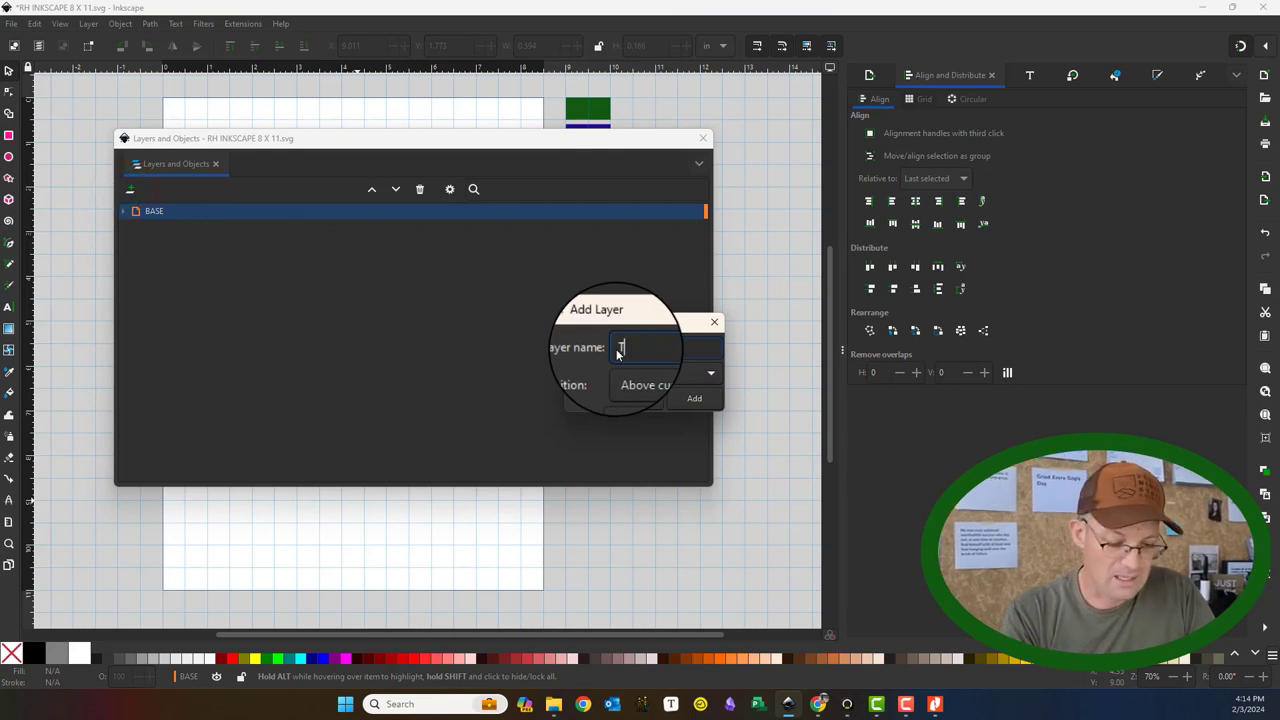
type("EXT-TITLE")
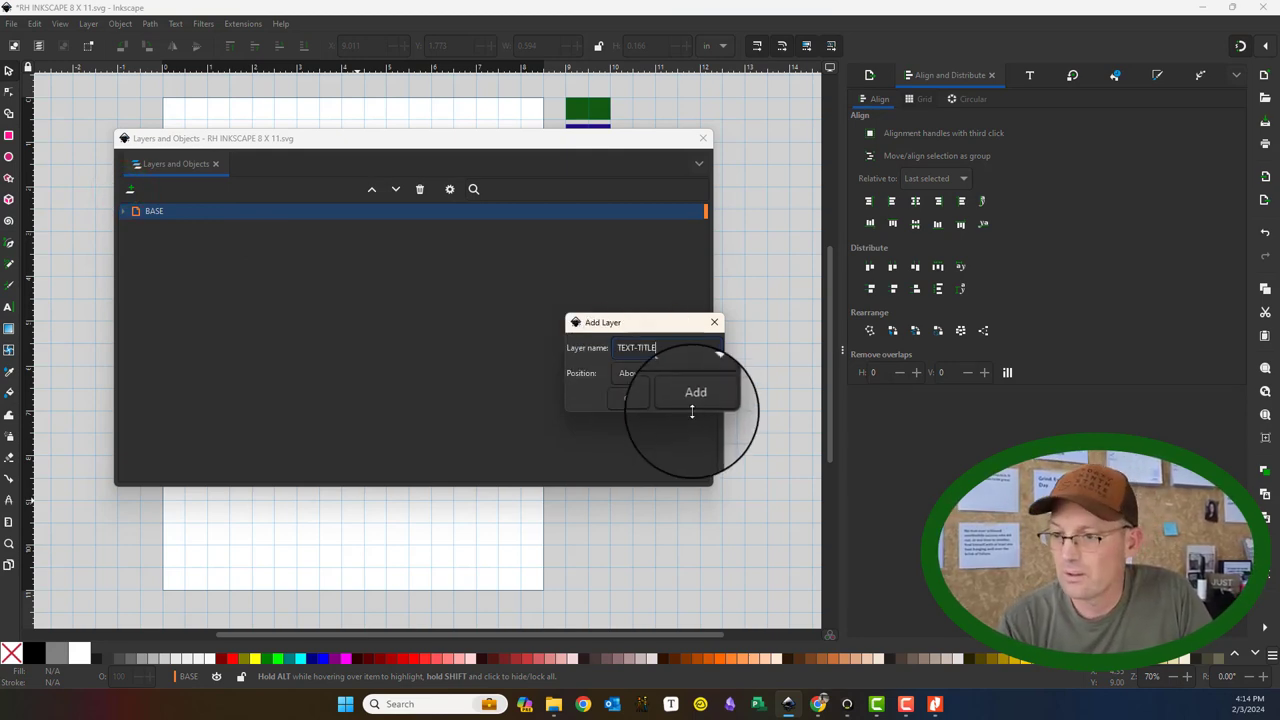
left_click(694, 399)
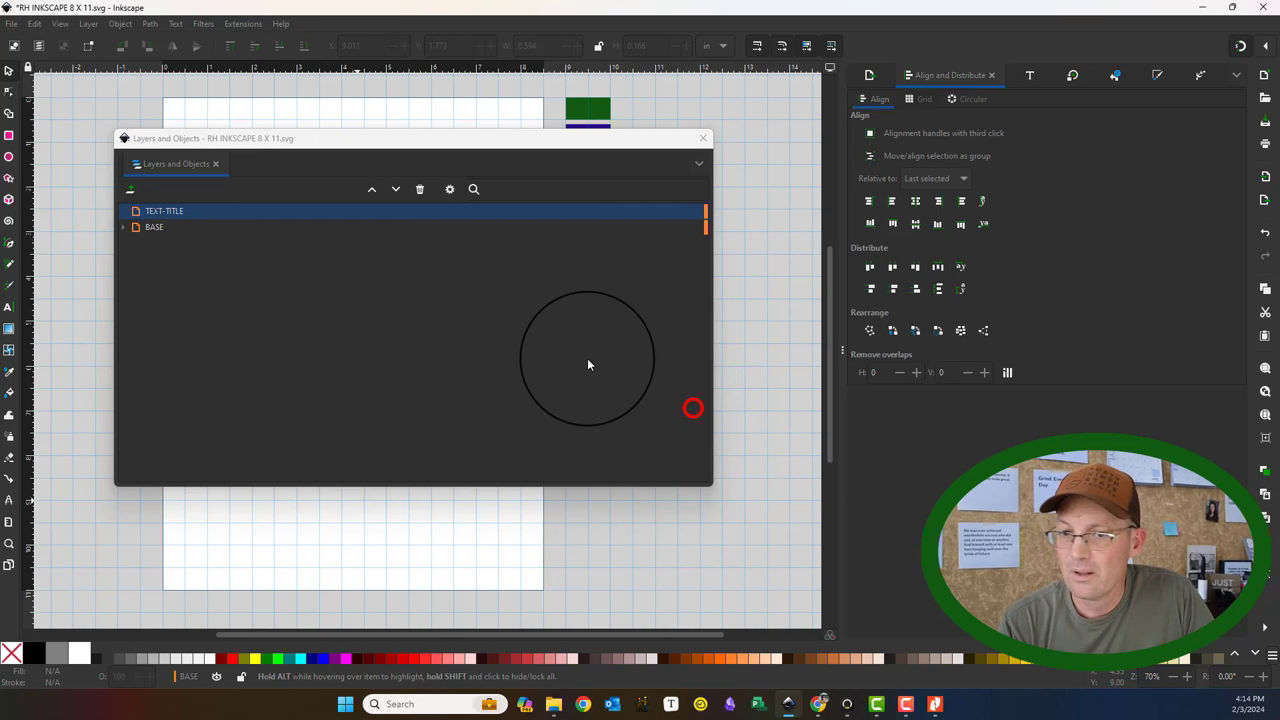
left_click(136, 191)
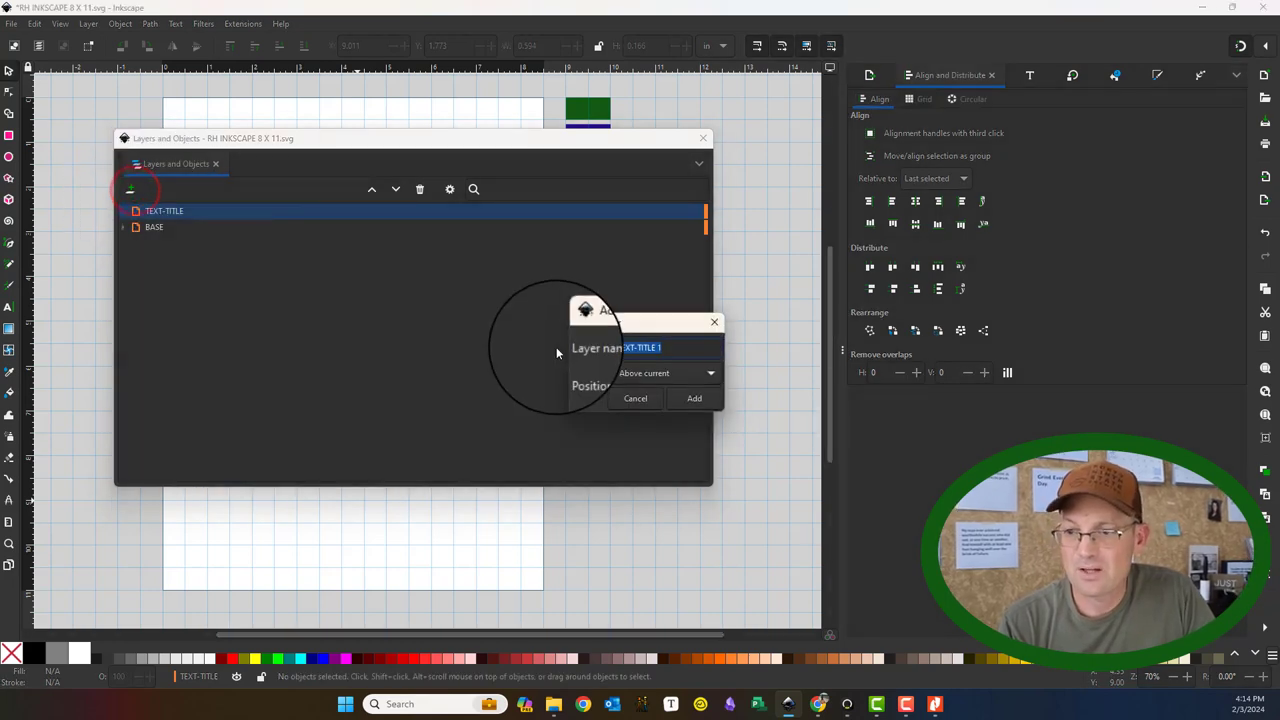
type("TEXT")
type("-REGULAR")
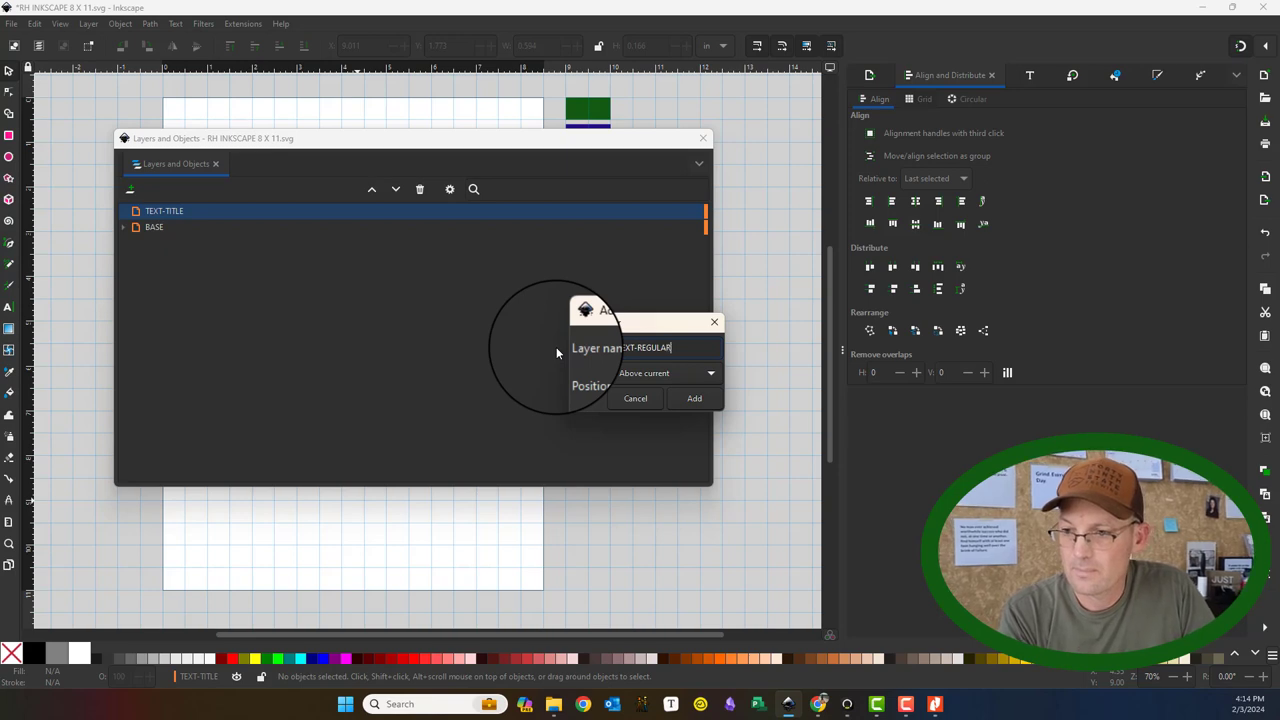
key("Return")
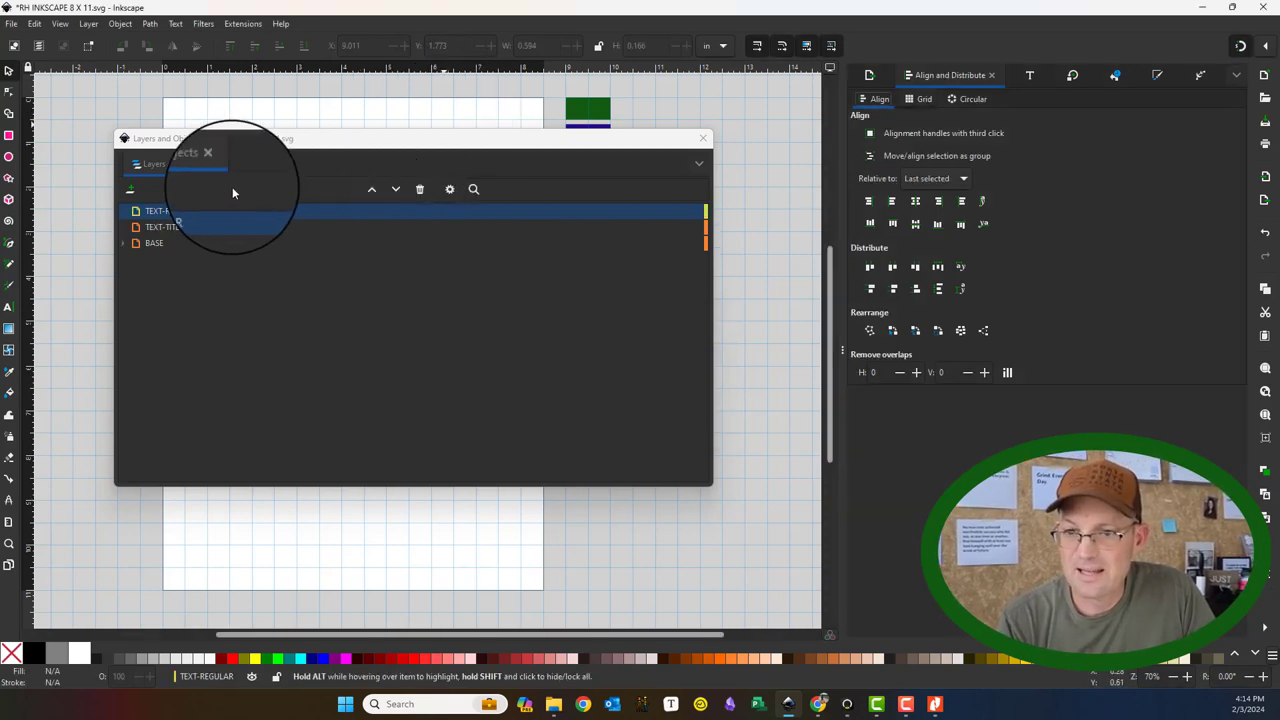
Add IMAGES-LOGO and IMAGES-BACKGROUND layers above the current layer
left_click(131, 190)
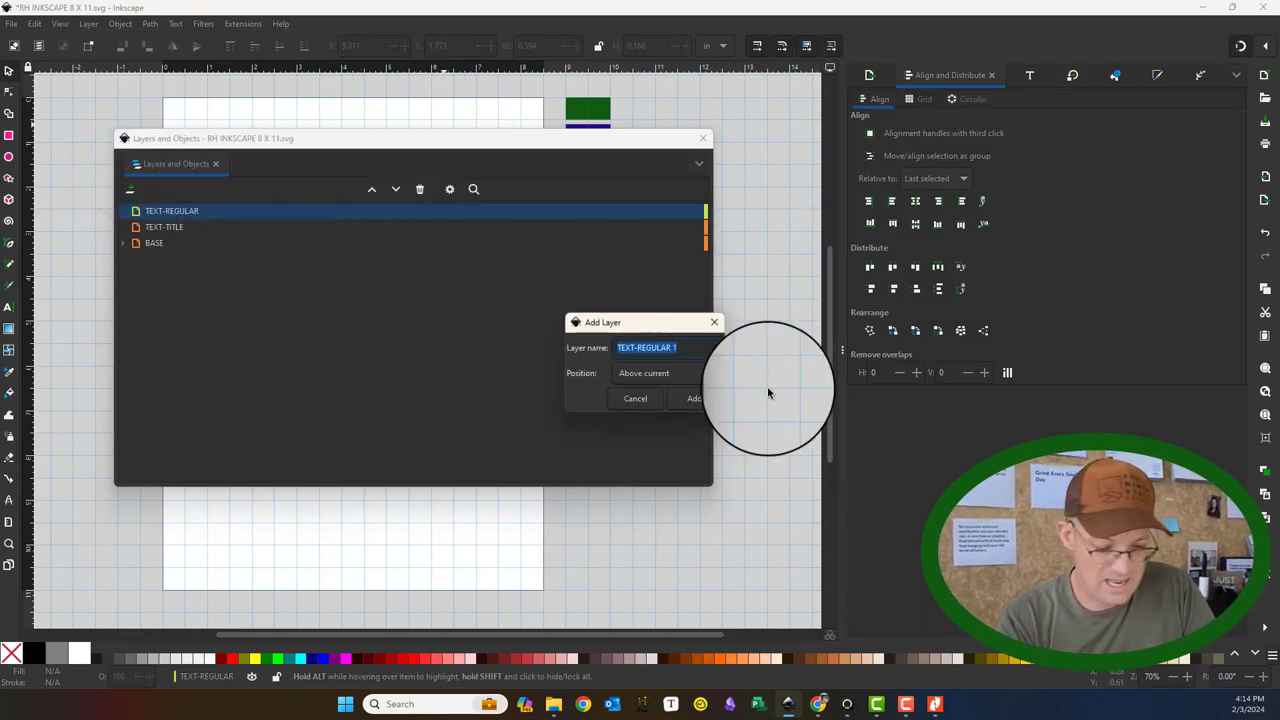
type("IMAGES-LOGO")
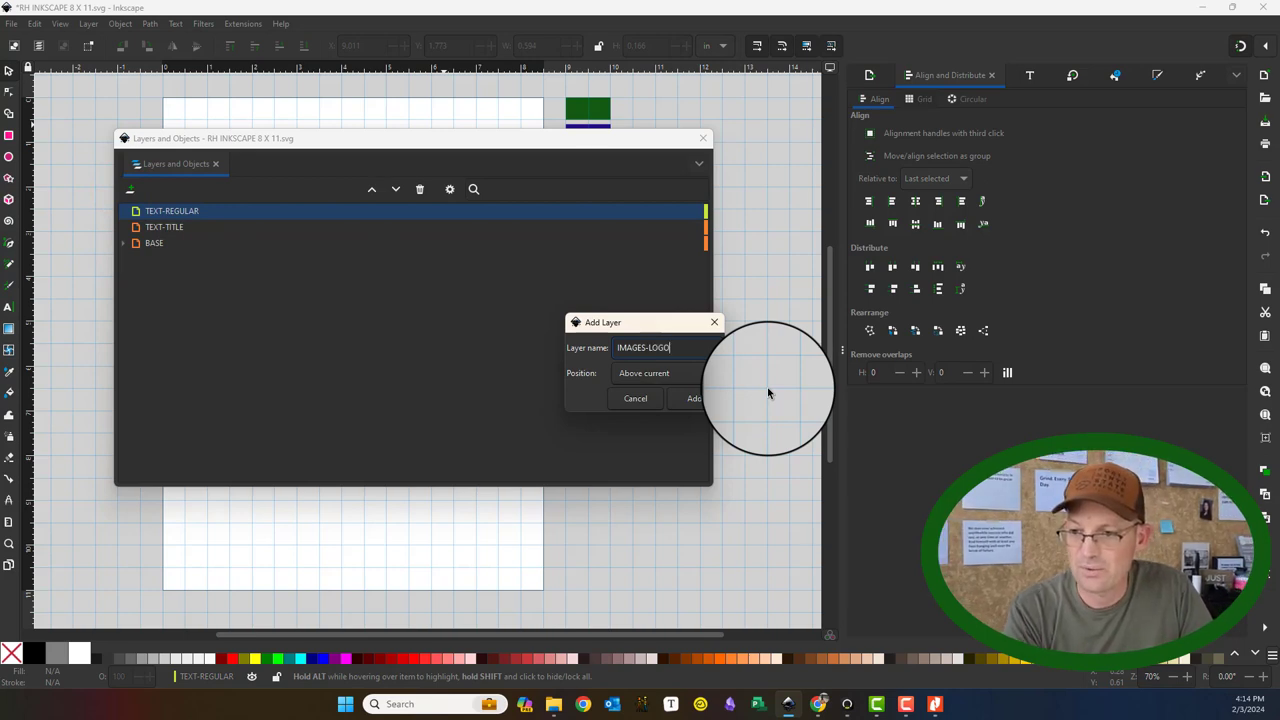
key("Return")
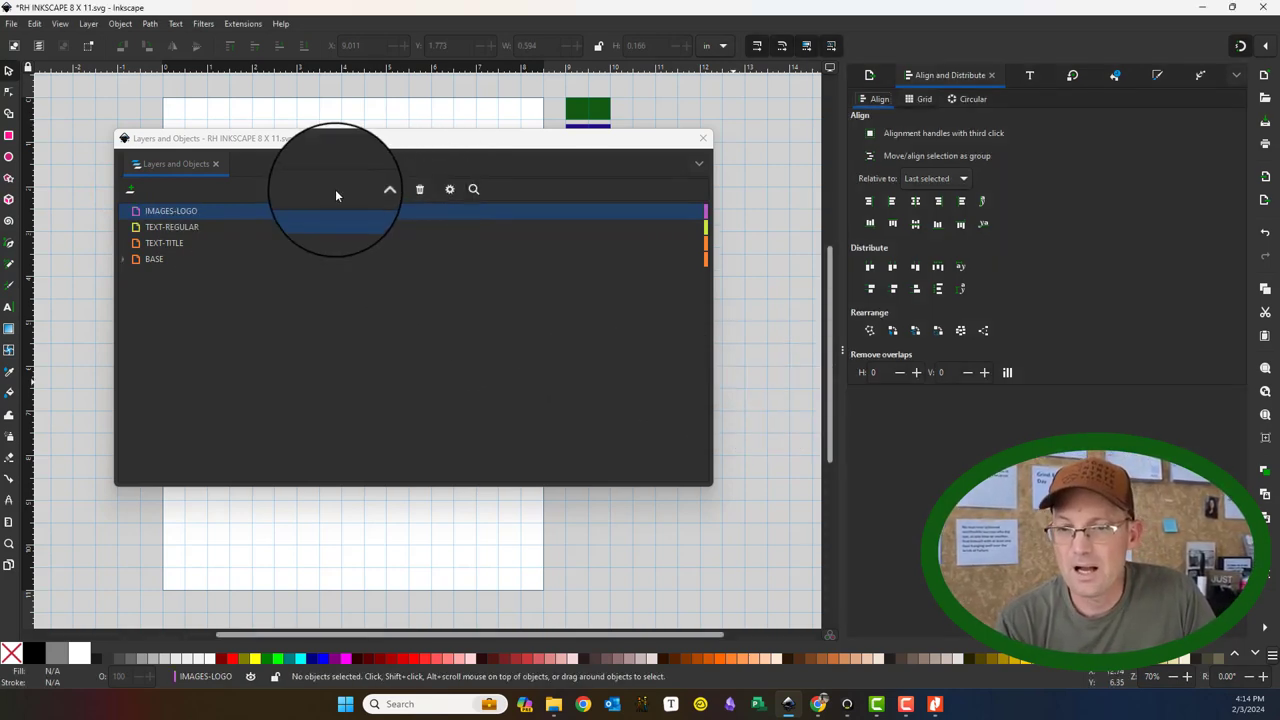
left_click(130, 189)
type("IMA")
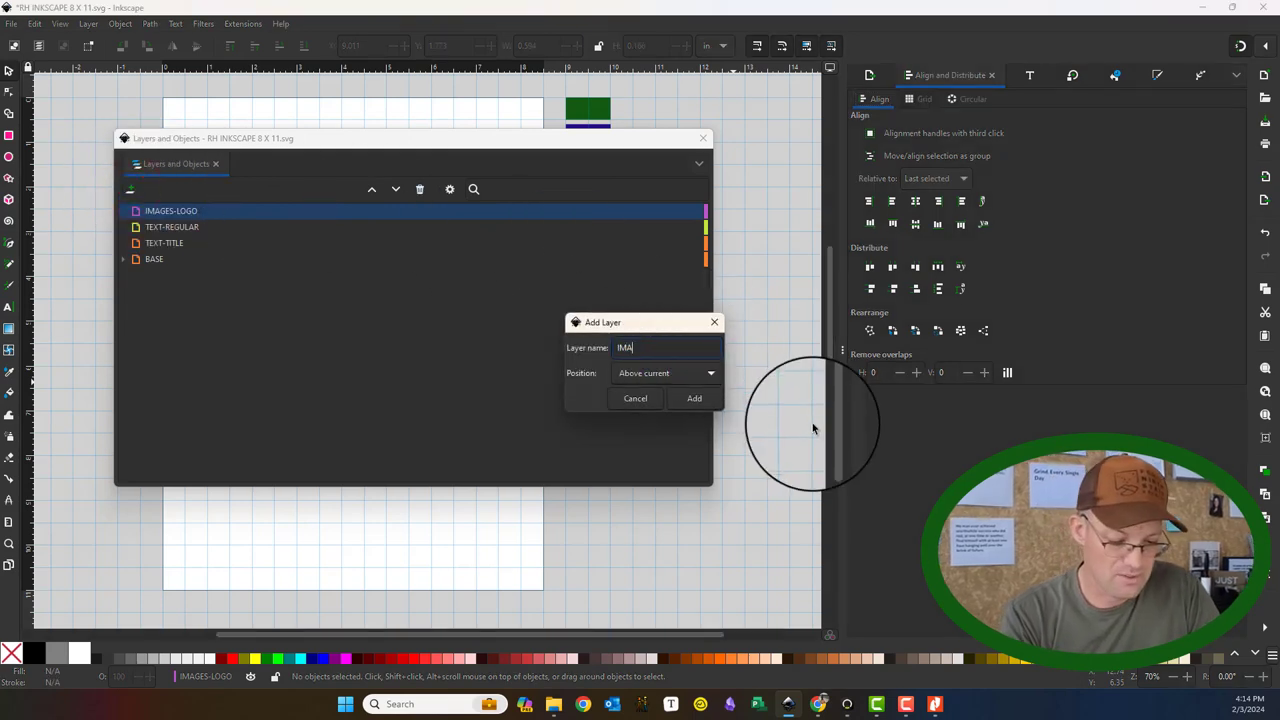
type("GES-BACKGROUND")
key("Return")
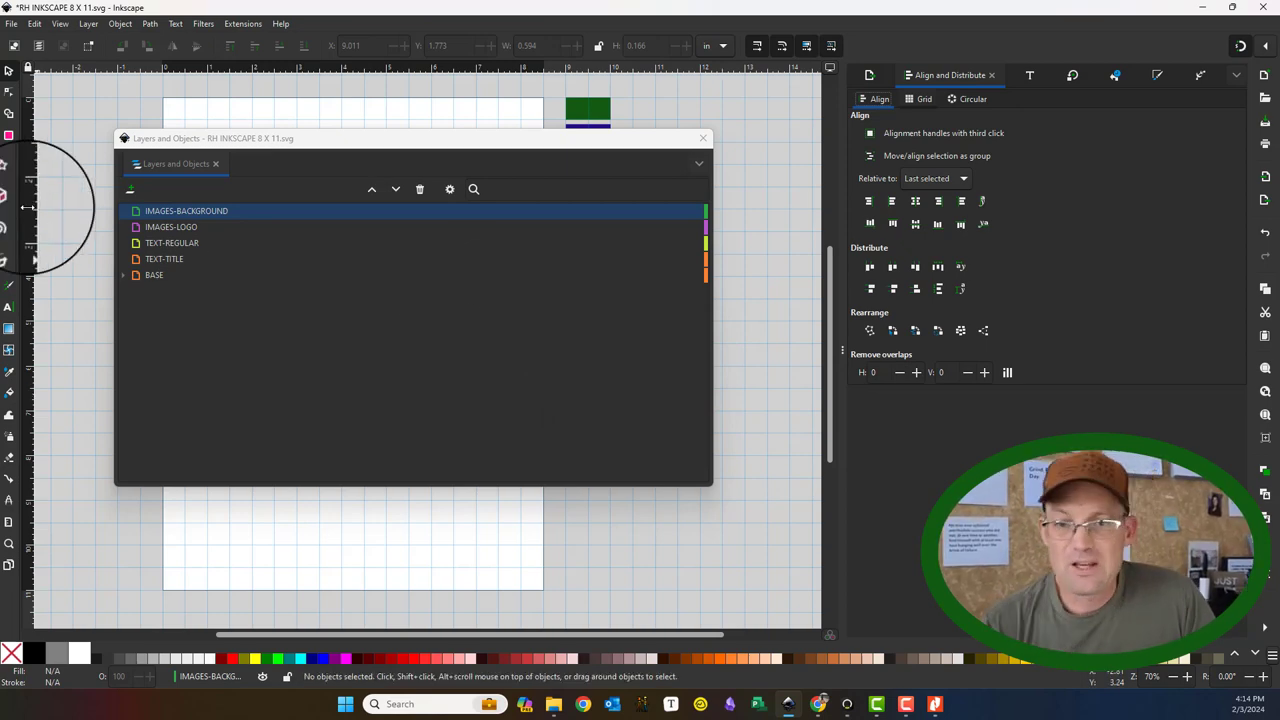
Add SHAPES-LAYOUT and LINES-LAYOUT layers at the top of the stack
left_click(129, 190)
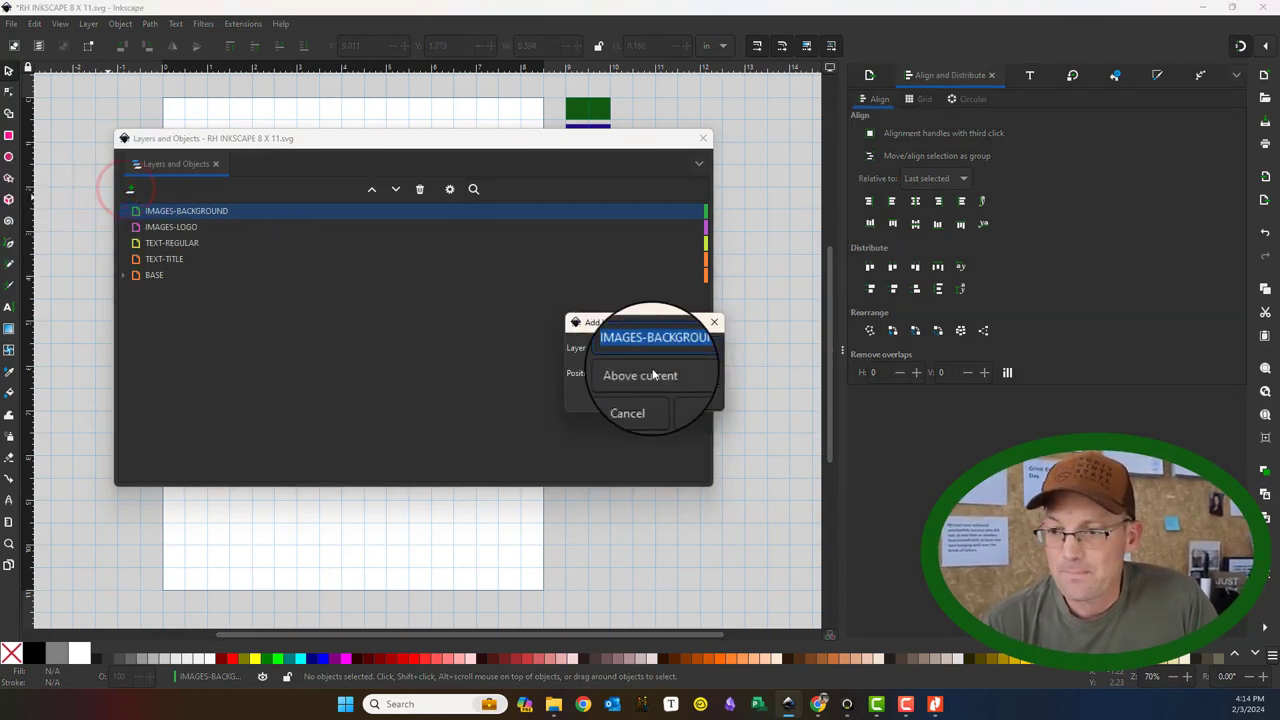
type("SHAPES")
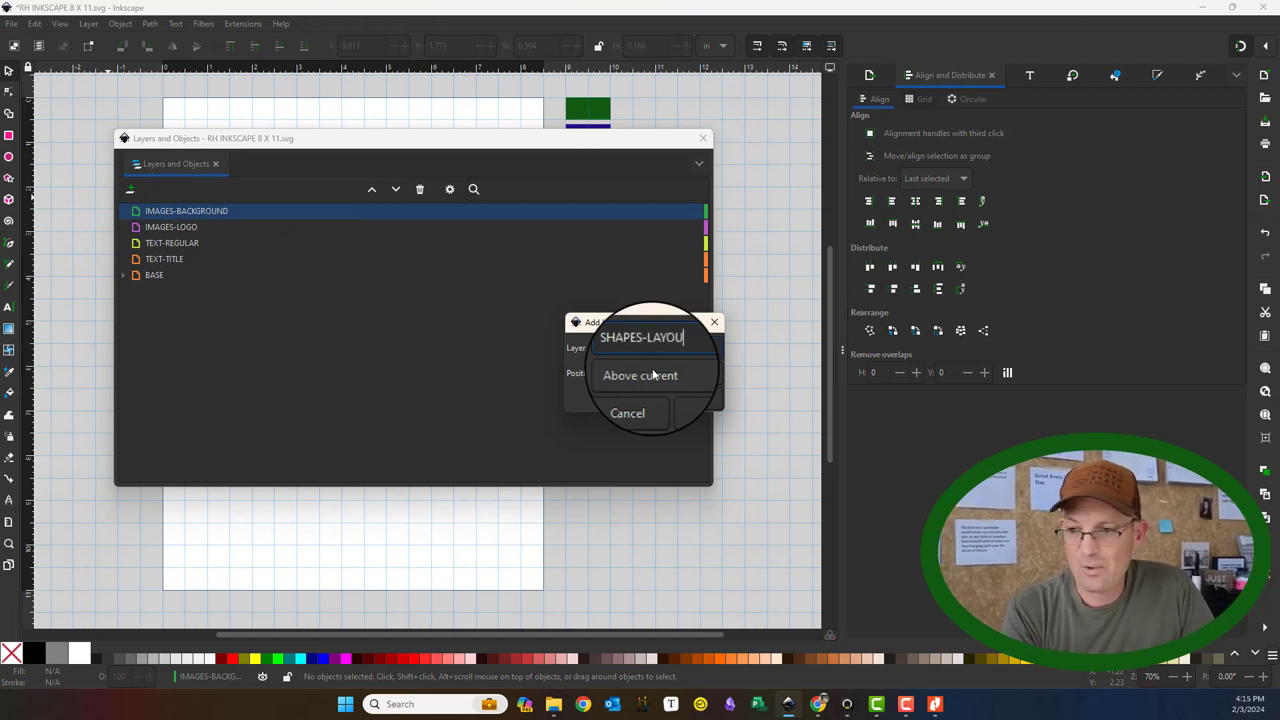
left_click(693, 396)
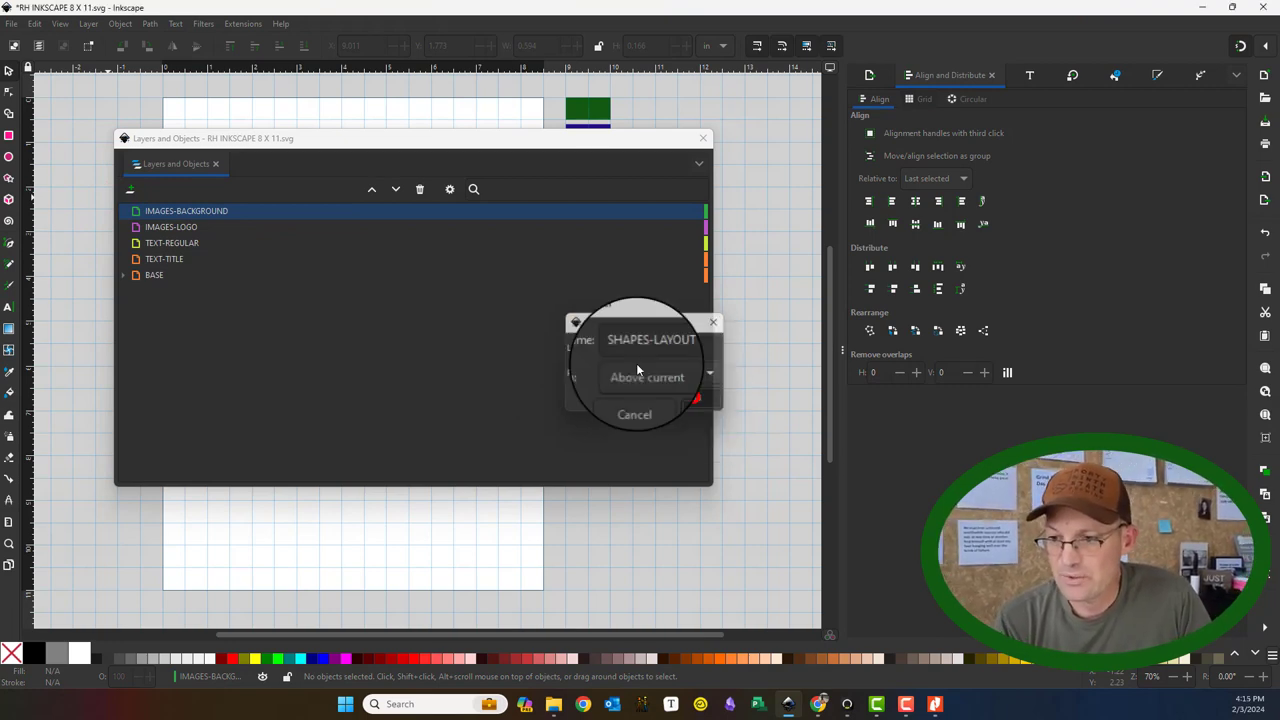
left_click(128, 189)
type("SHA")
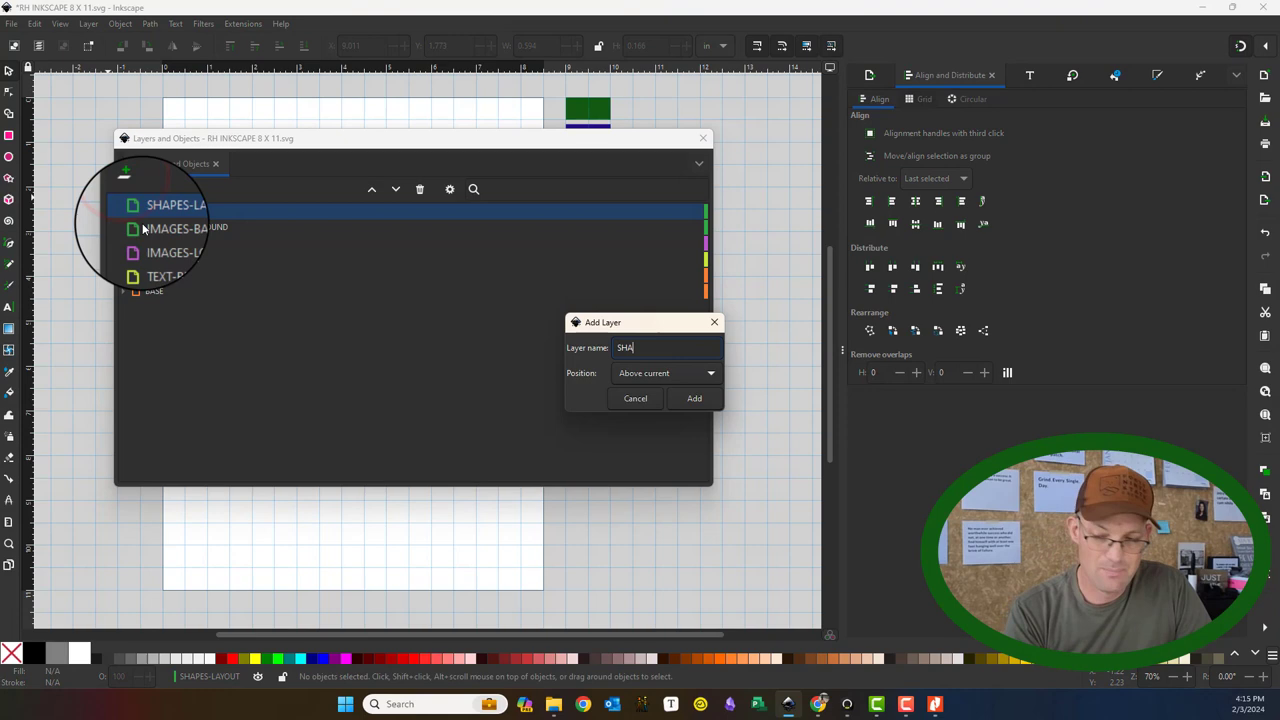
key("BackSpace")
key("BackSpace")
key("BackSpace")
key("BackSpace")
key("BackSpace")
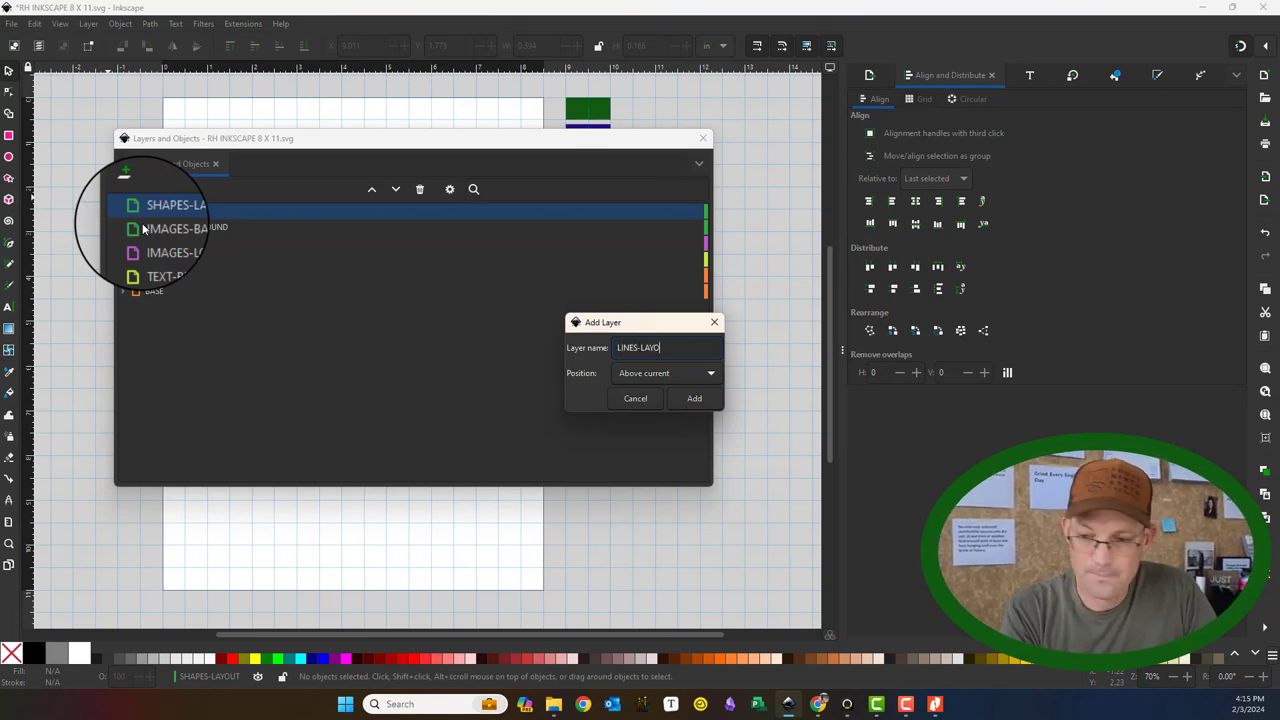
key("Return")
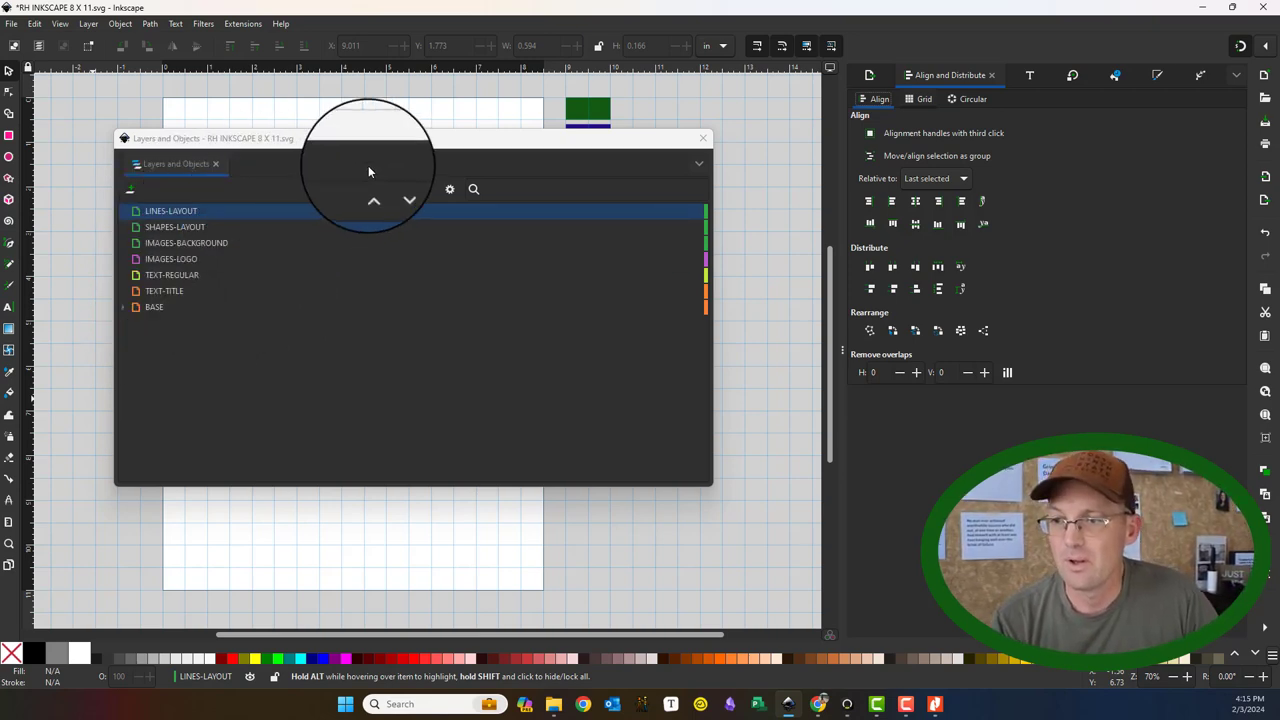
Close the layers window and save RH INKSCAPE 8 X 11.svg
left_click(708, 143)
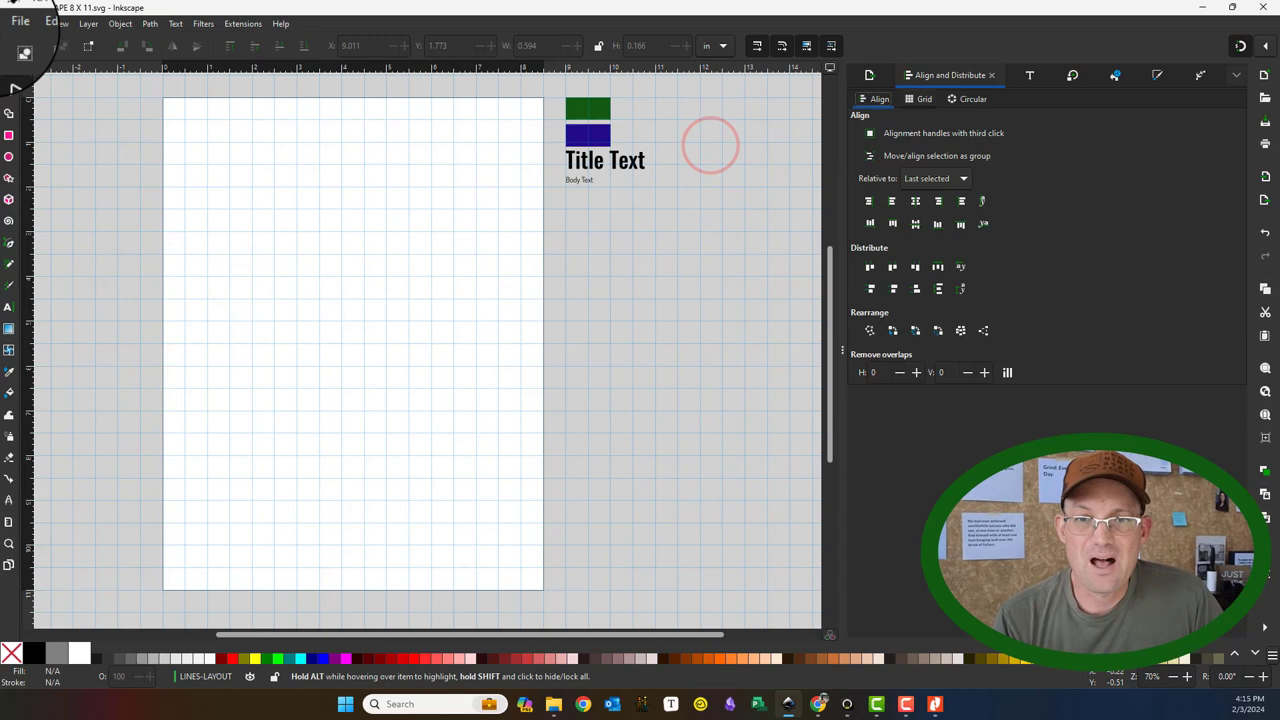
left_click(12, 24)
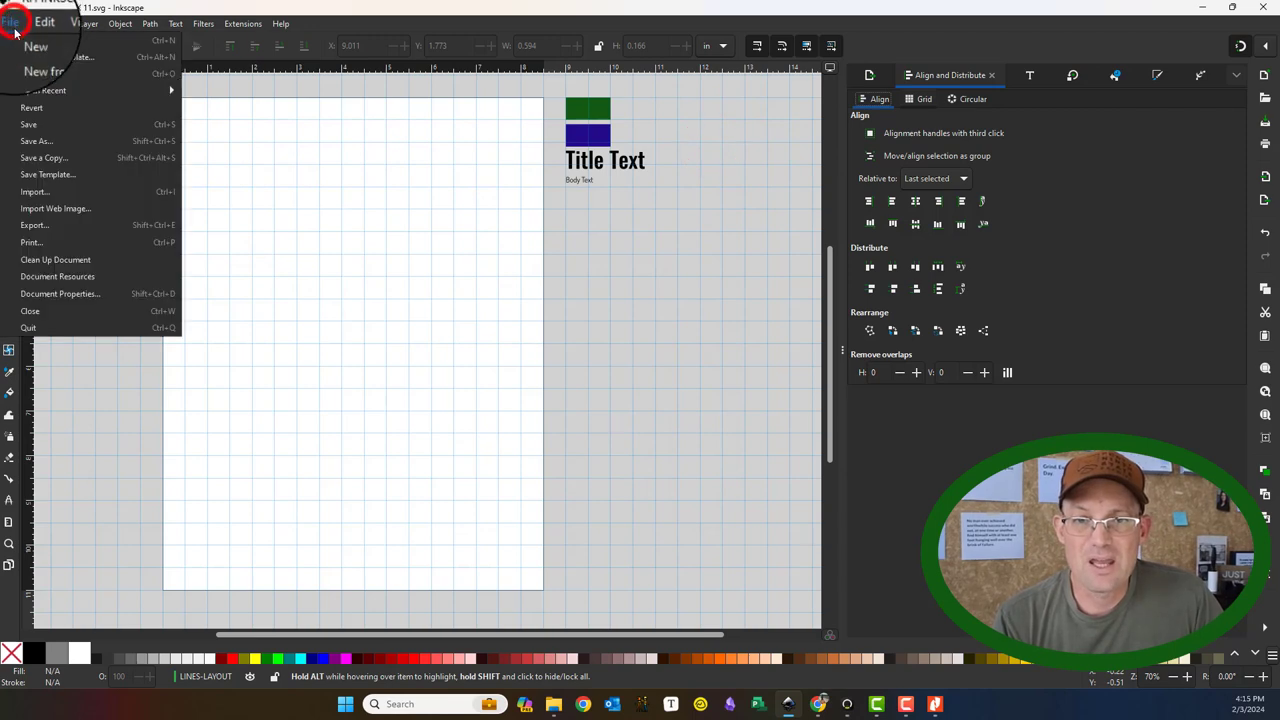
left_click(45, 125)
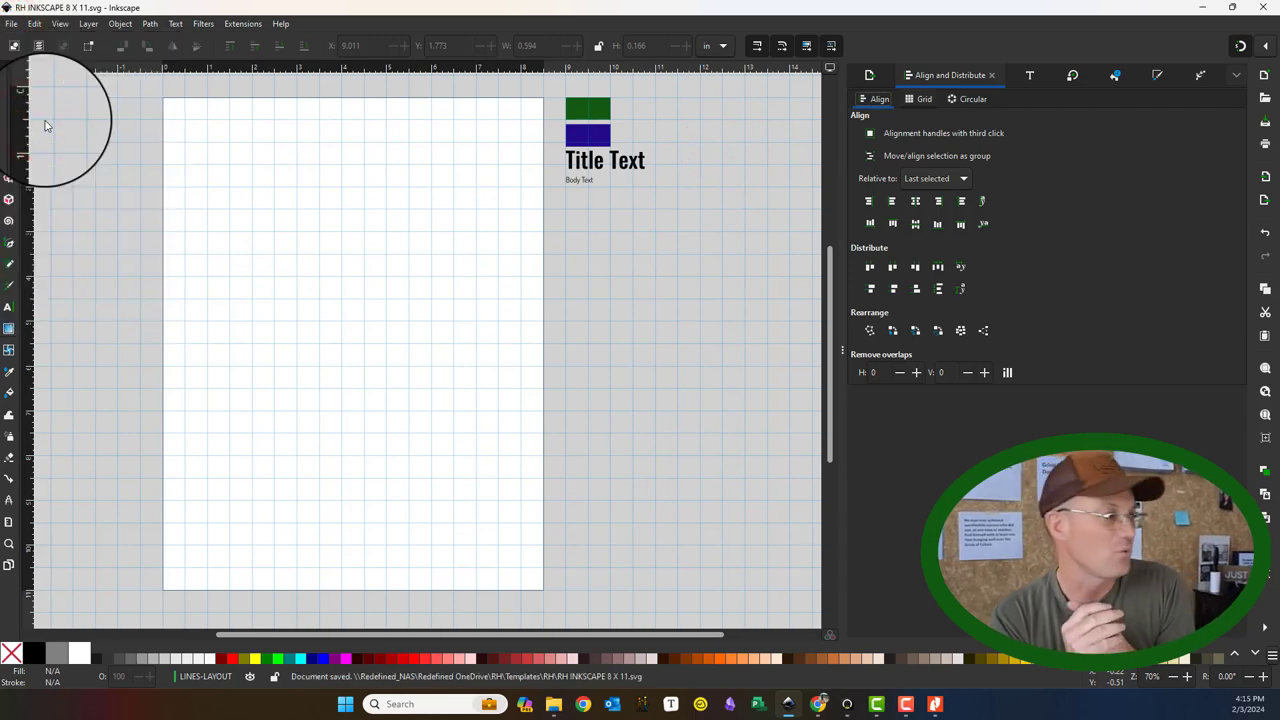